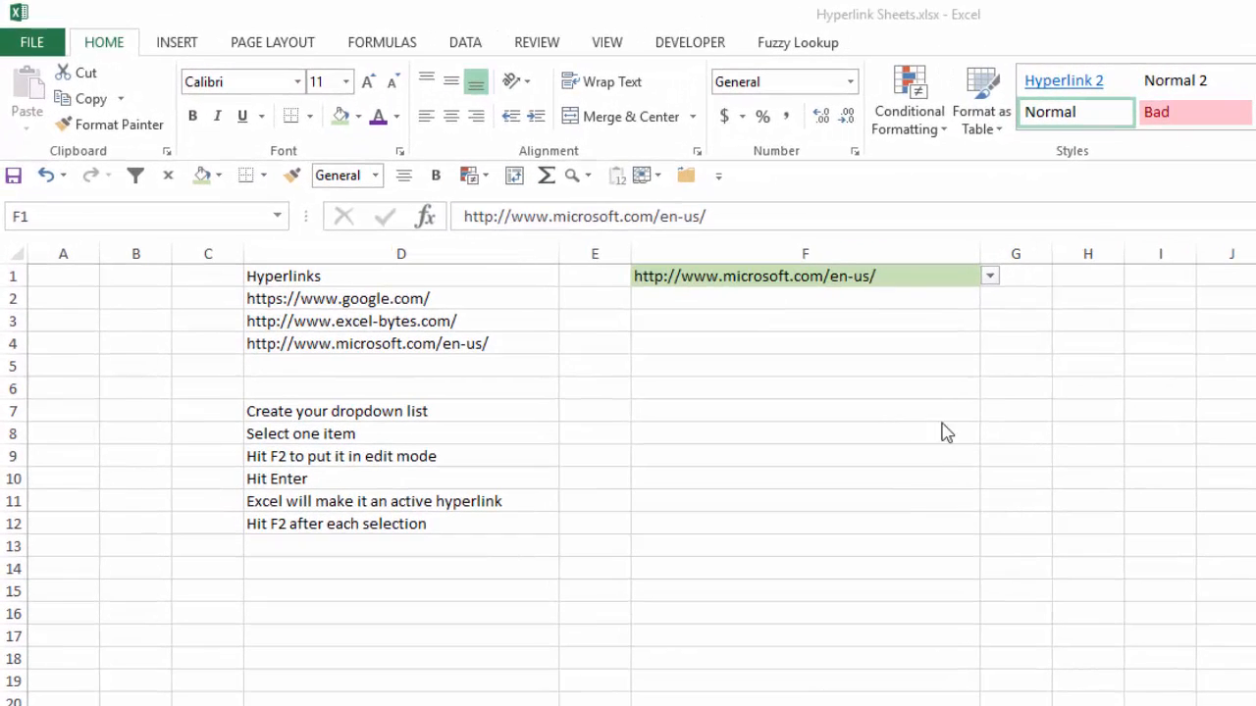
Step: Review F1's URL dropdown and highlight its source list of three URLs in D2:D4
{"action": "left_click", "coordinate": [993, 284]}
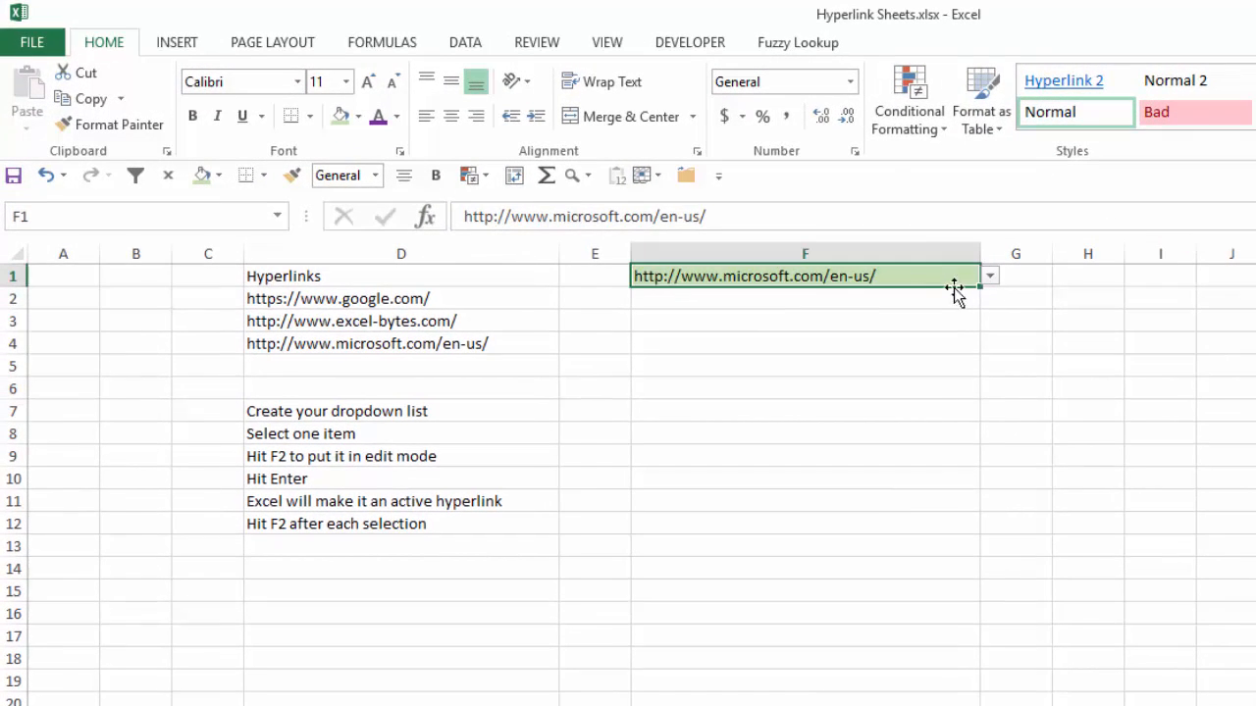
{"action": "left_click", "coordinate": [989, 279]}
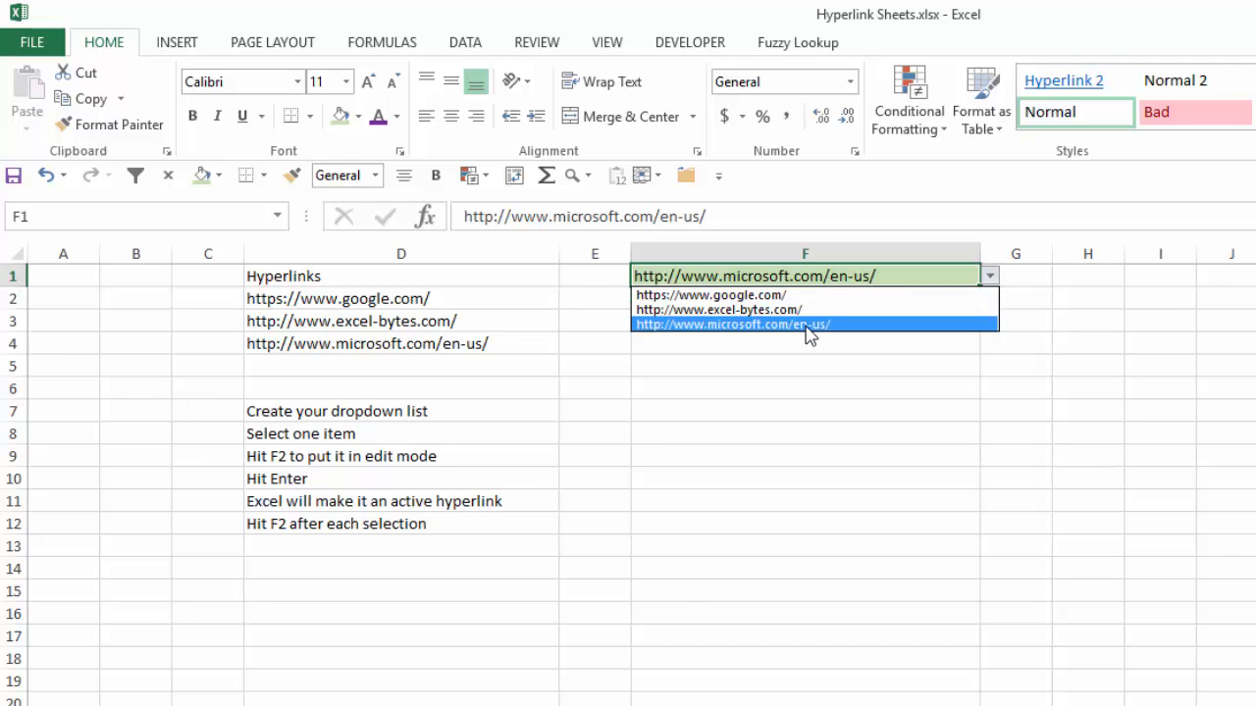
{"action": "key", "text": "Return"}
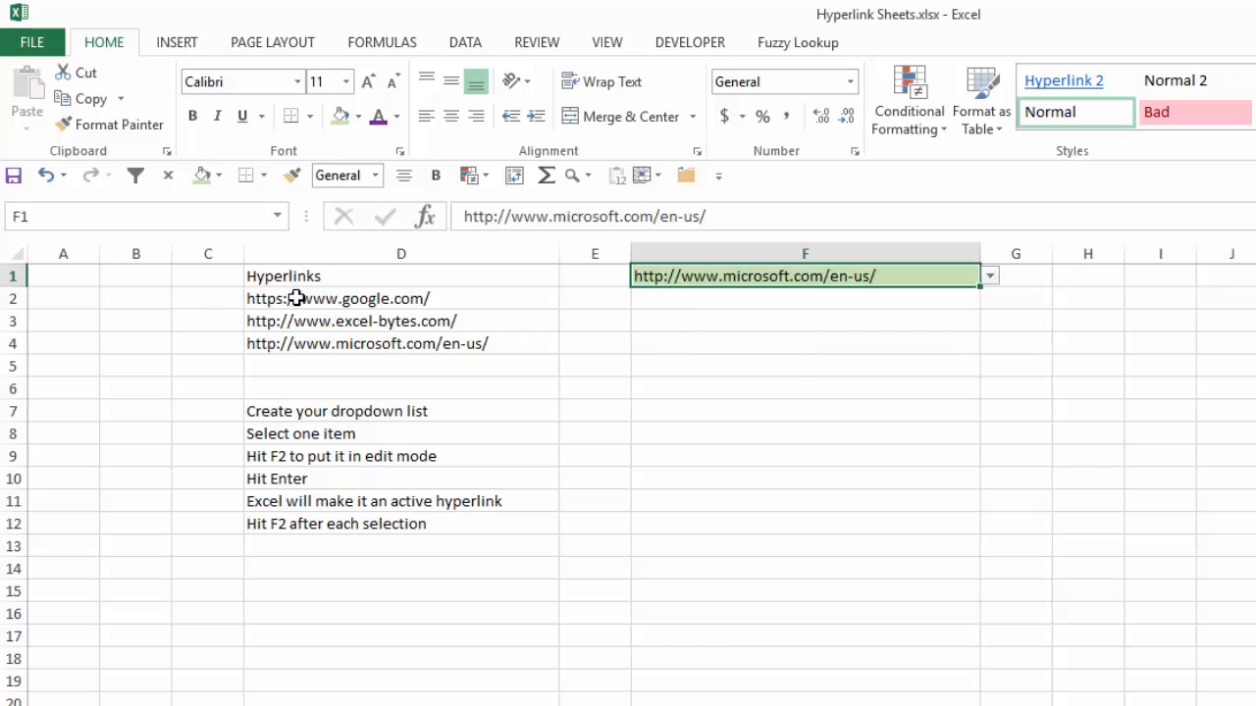
{"action": "left_click_drag", "start_coordinate": [301, 297], "coordinate": [350, 342]}
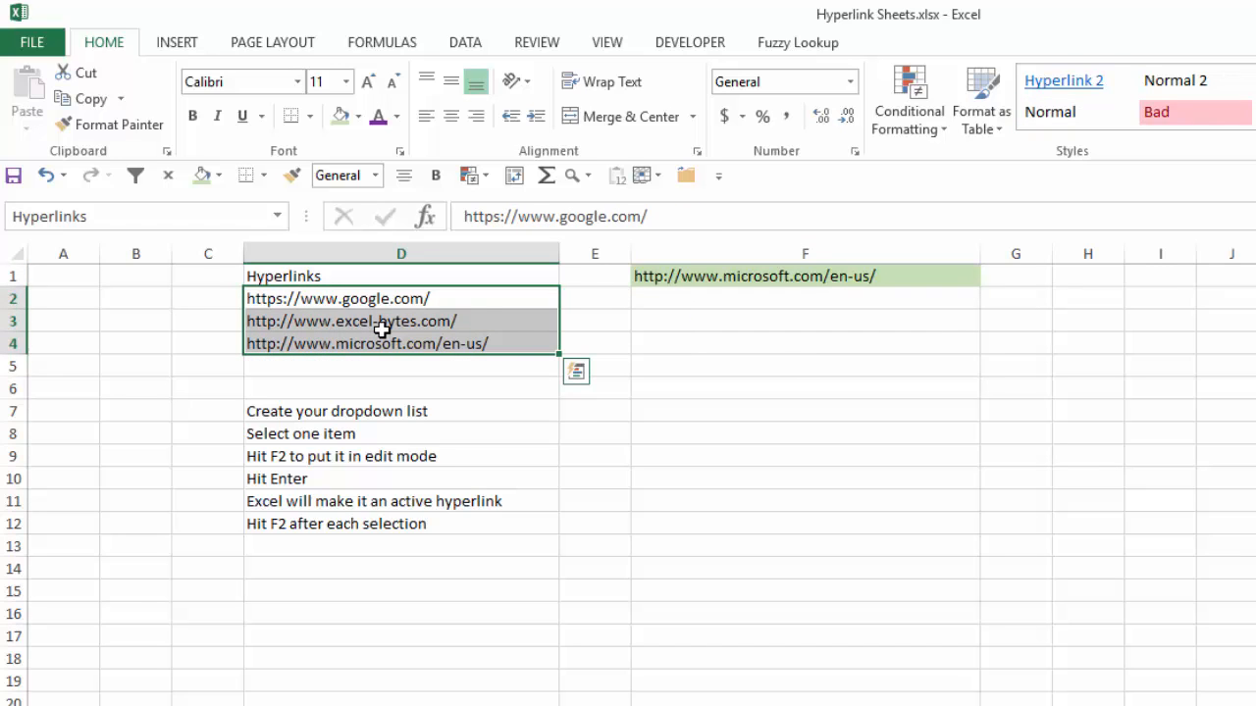
{"action": "left_click", "coordinate": [830, 278]}
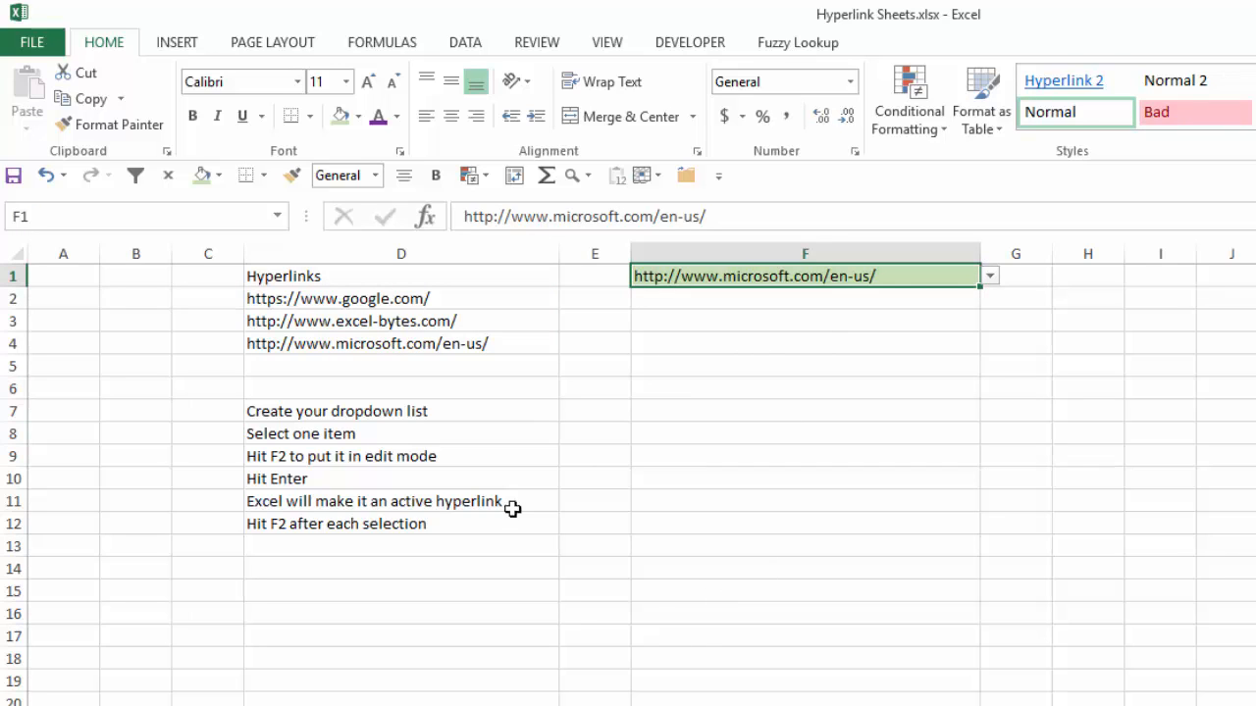
{"action": "left_click", "coordinate": [989, 278]}
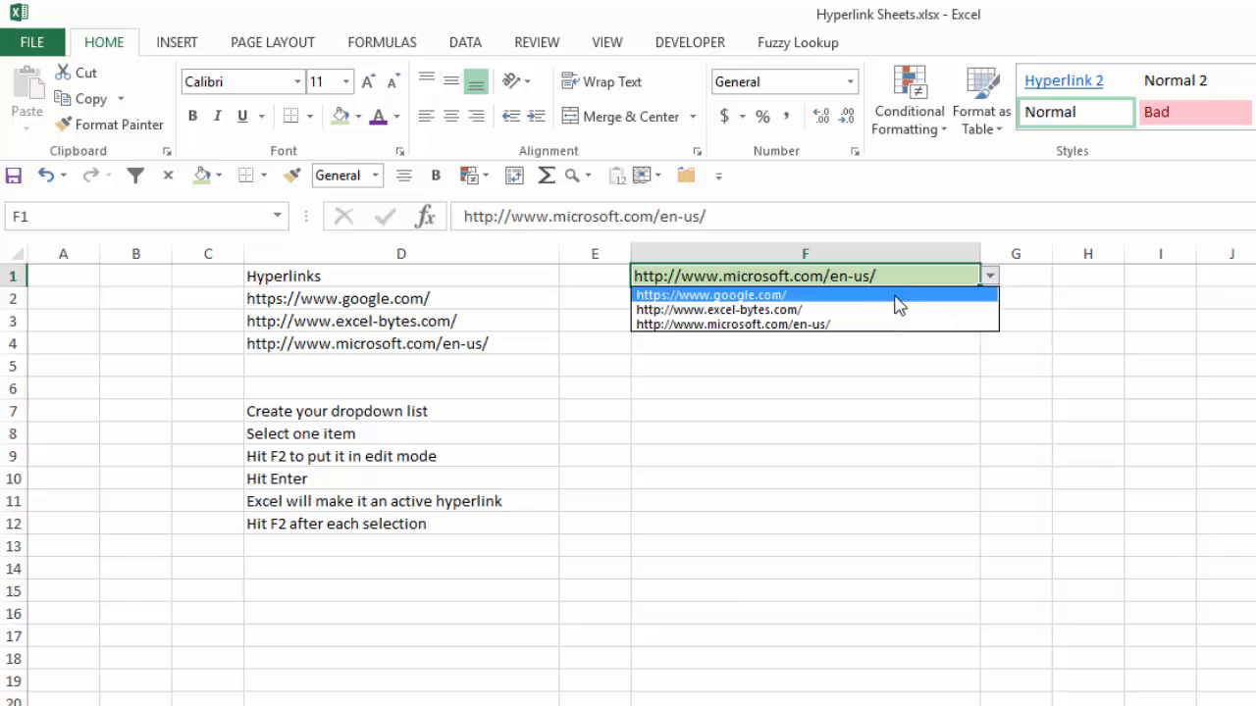
{"action": "left_click", "coordinate": [901, 300]}
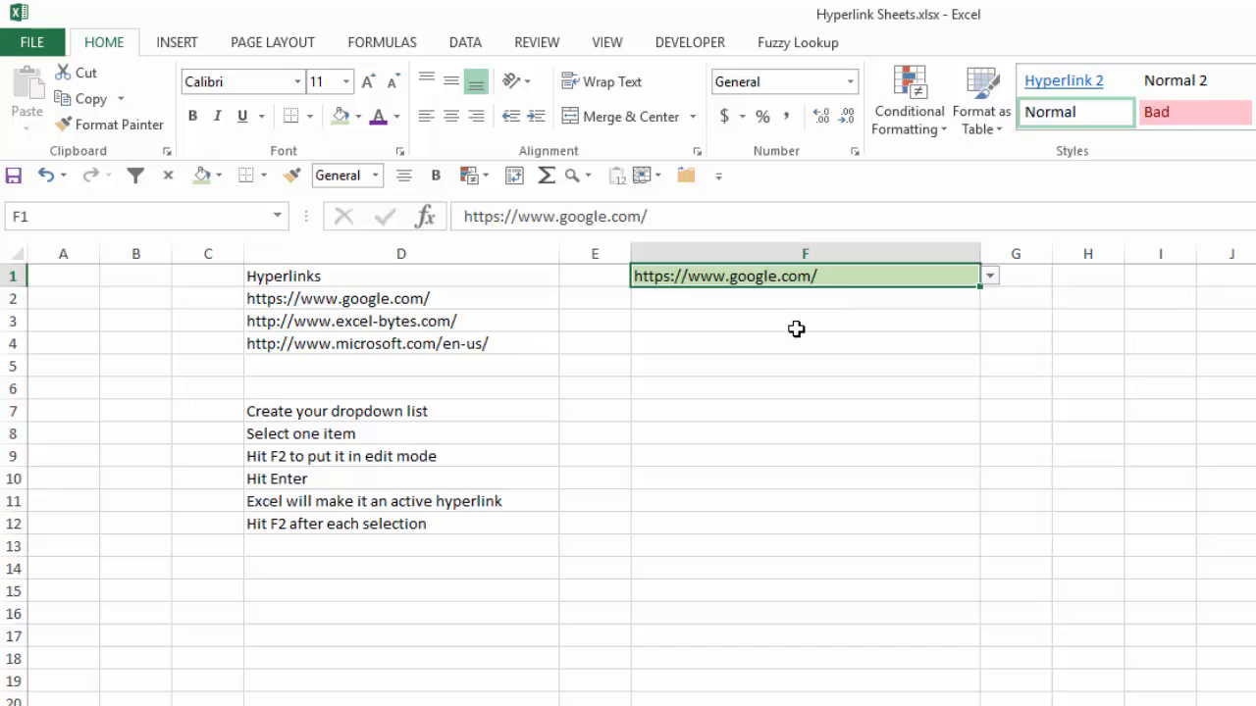
Step: Re-commit F1 so the Google URL becomes a live hyperlink, follow it, then return to Excel
{"action": "key", "text": "F2"}
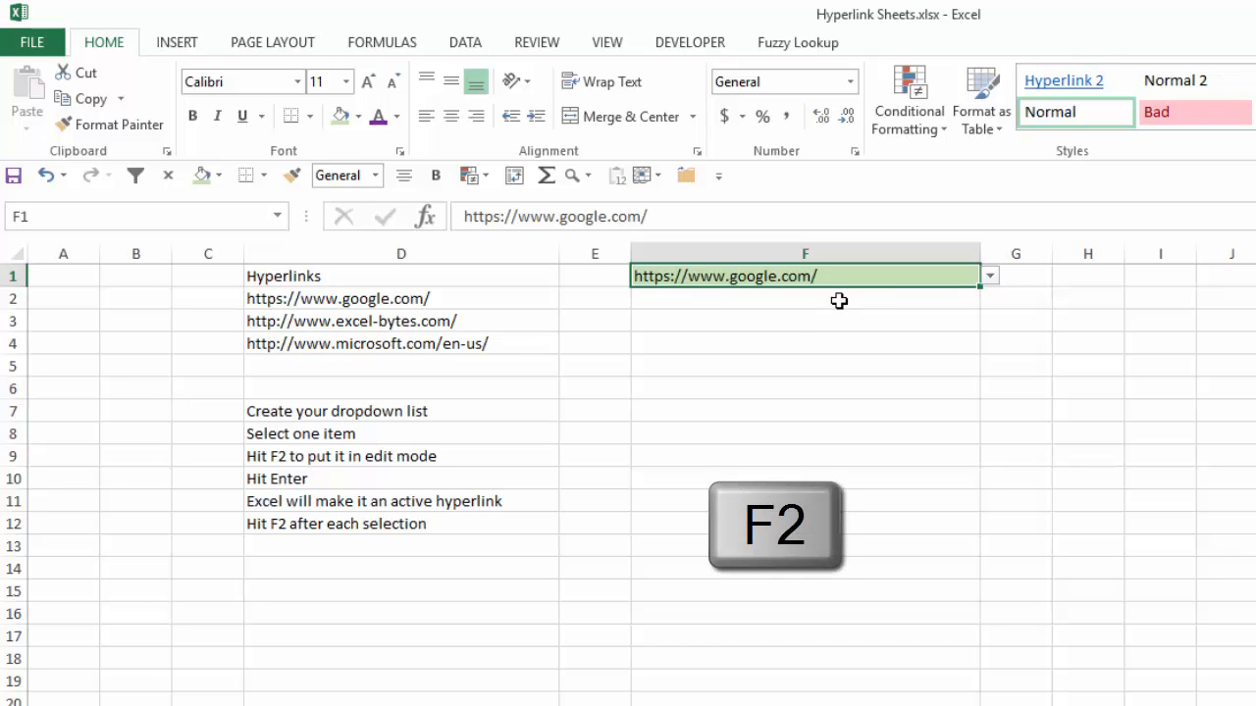
{"action": "key", "text": "Return"}
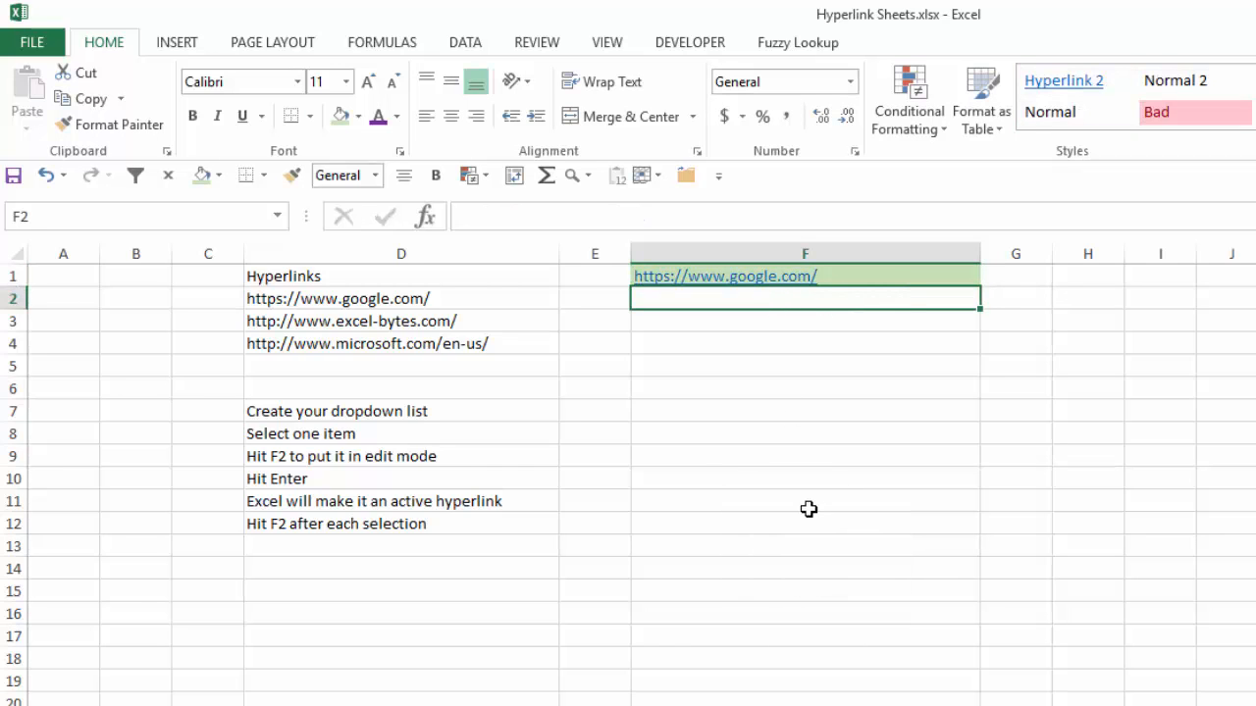
{"action": "key", "text": "Down"}
{"action": "key", "text": "Down"}
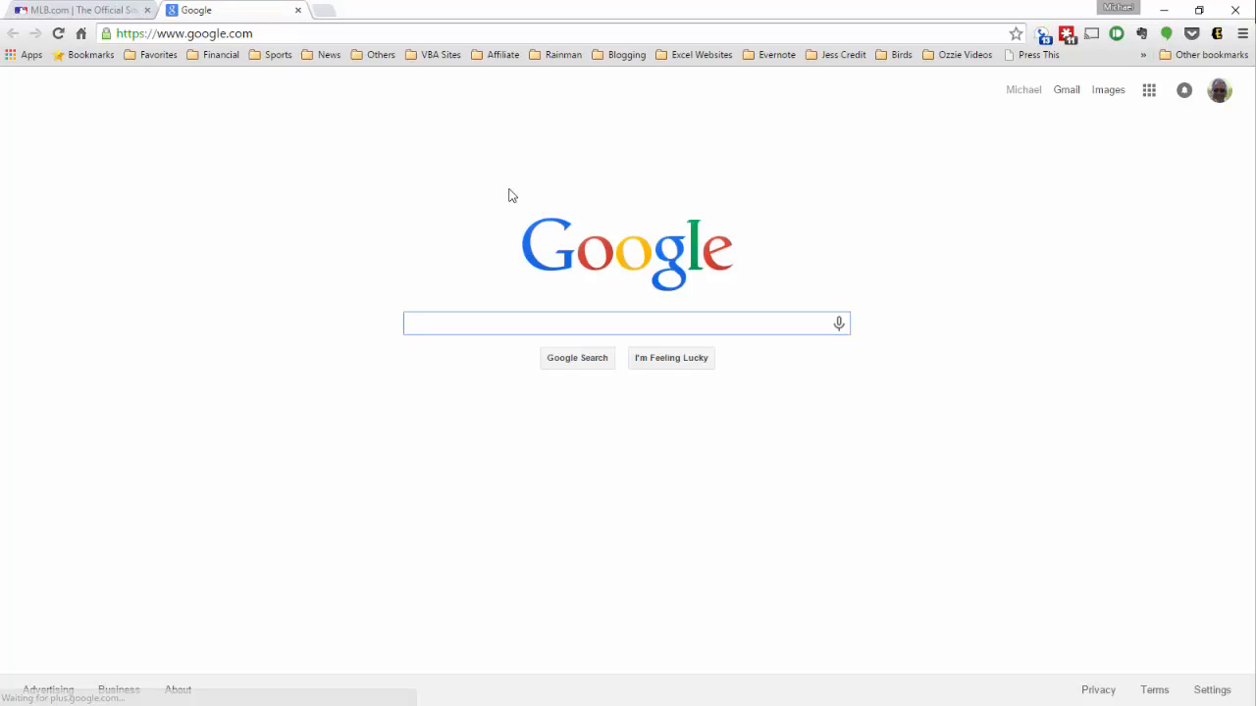
{"action": "key", "text": "alt+Tab"}
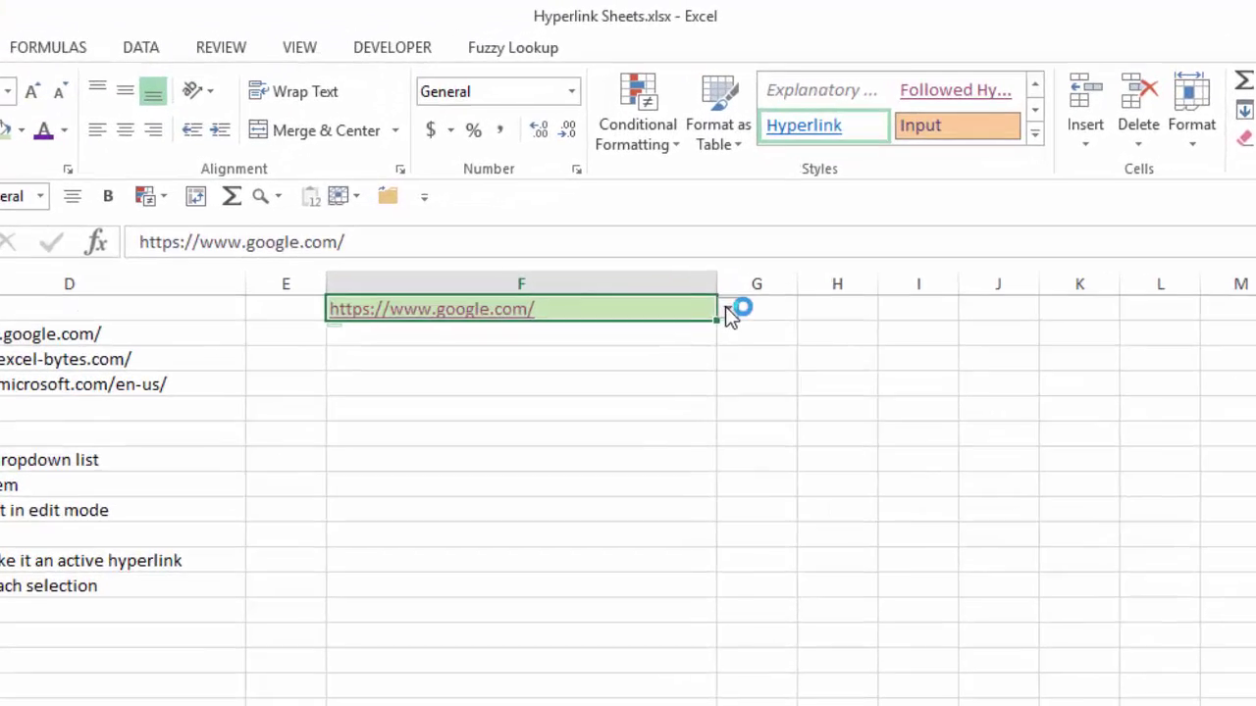
{"action": "left_click", "coordinate": [690, 192]}
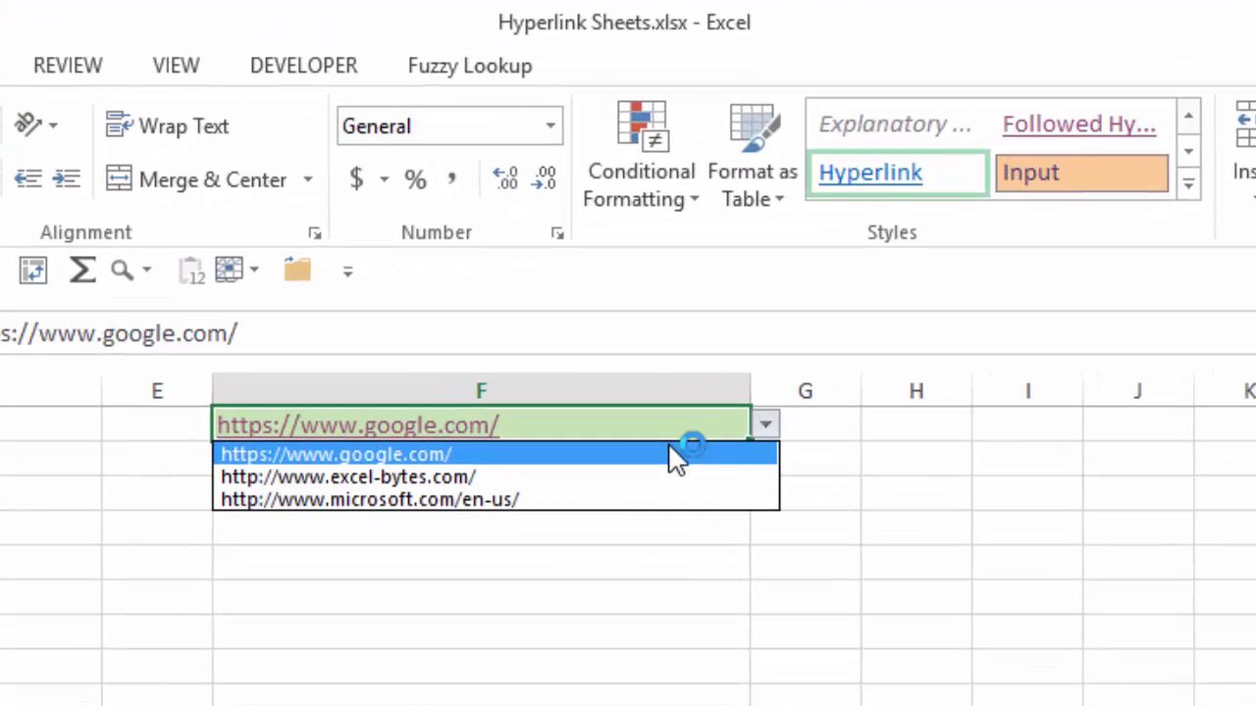
{"action": "left_click", "coordinate": [550, 478]}
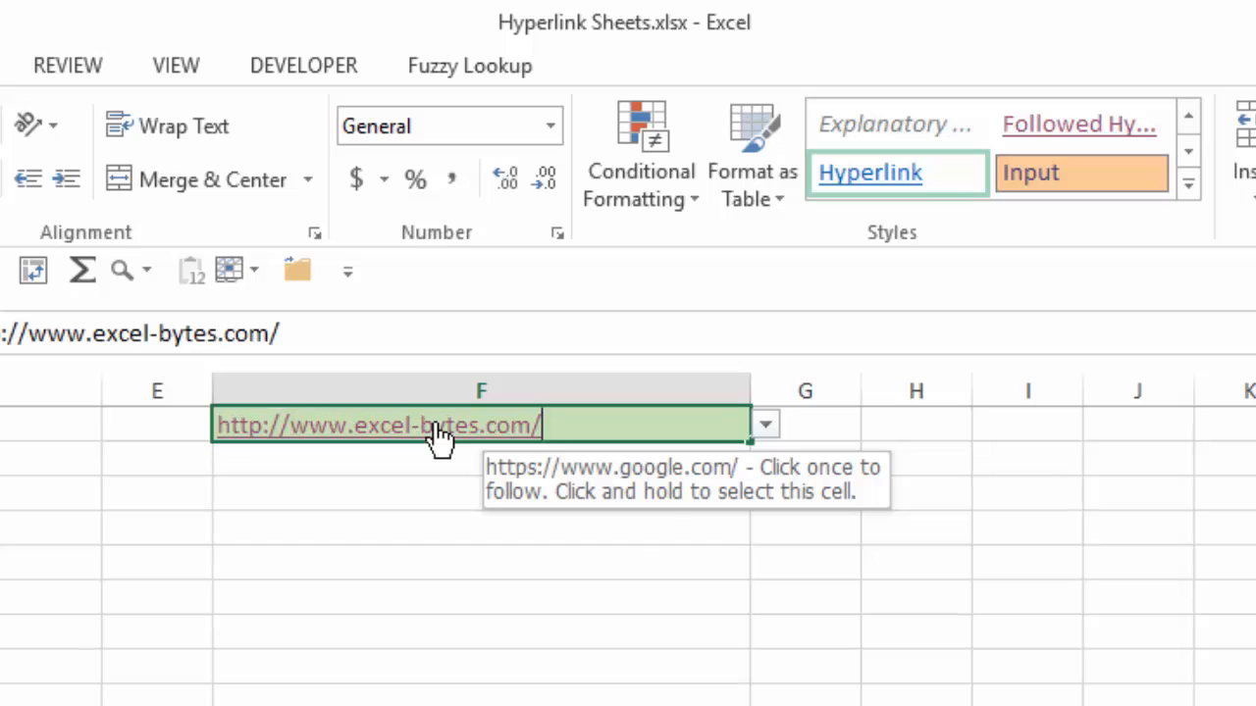
{"action": "key", "text": "F2"}
{"action": "key", "text": "Return"}
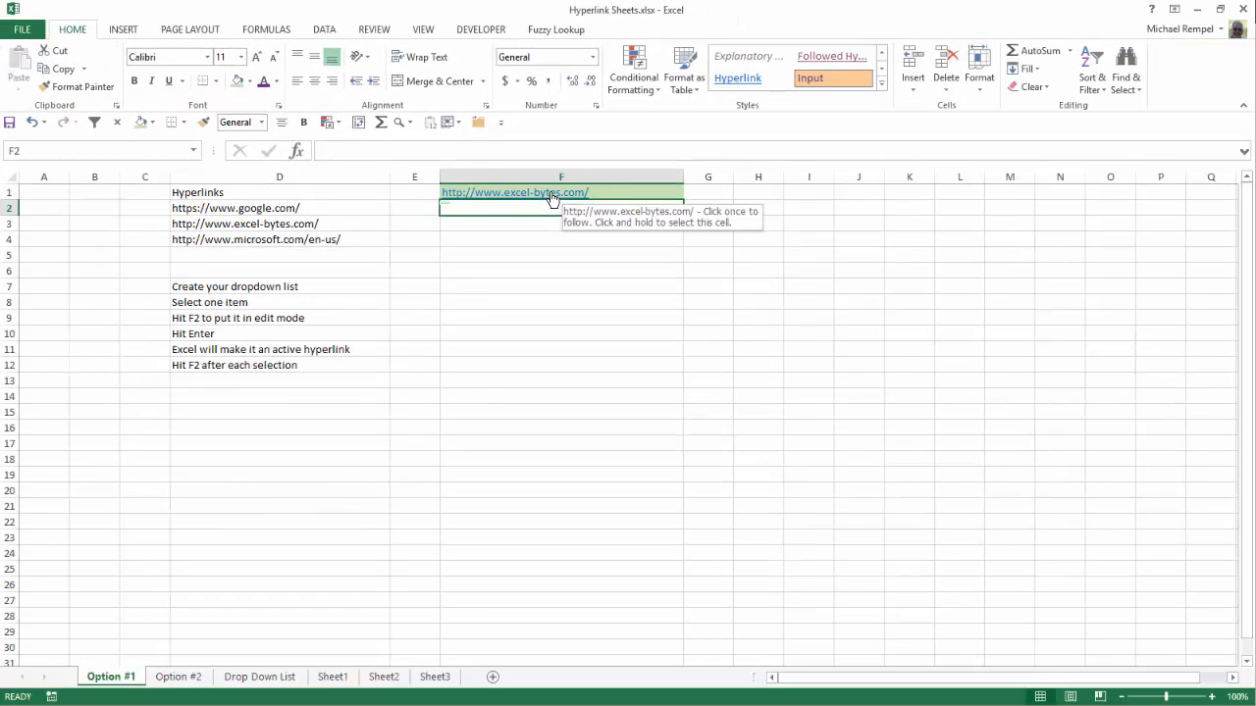
{"action": "left_click", "coordinate": [551, 200]}
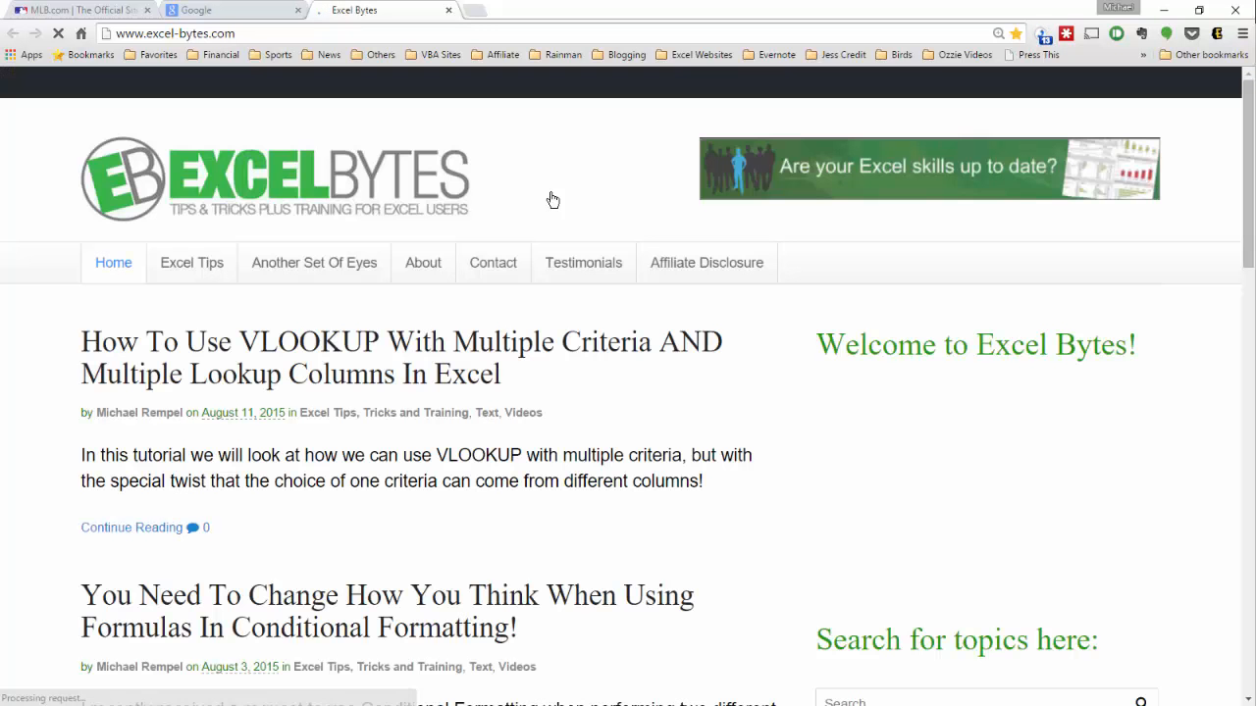
{"action": "key", "text": "alt+Tab"}
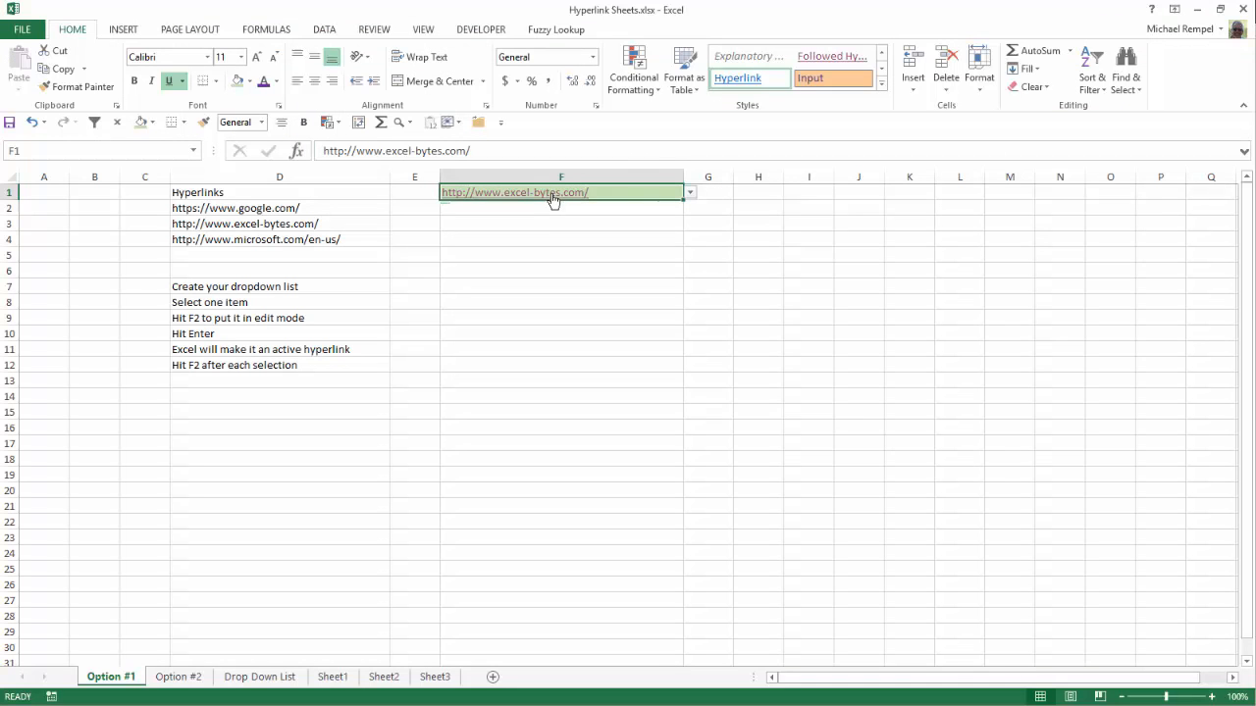
{"action": "left_click", "coordinate": [691, 192]}
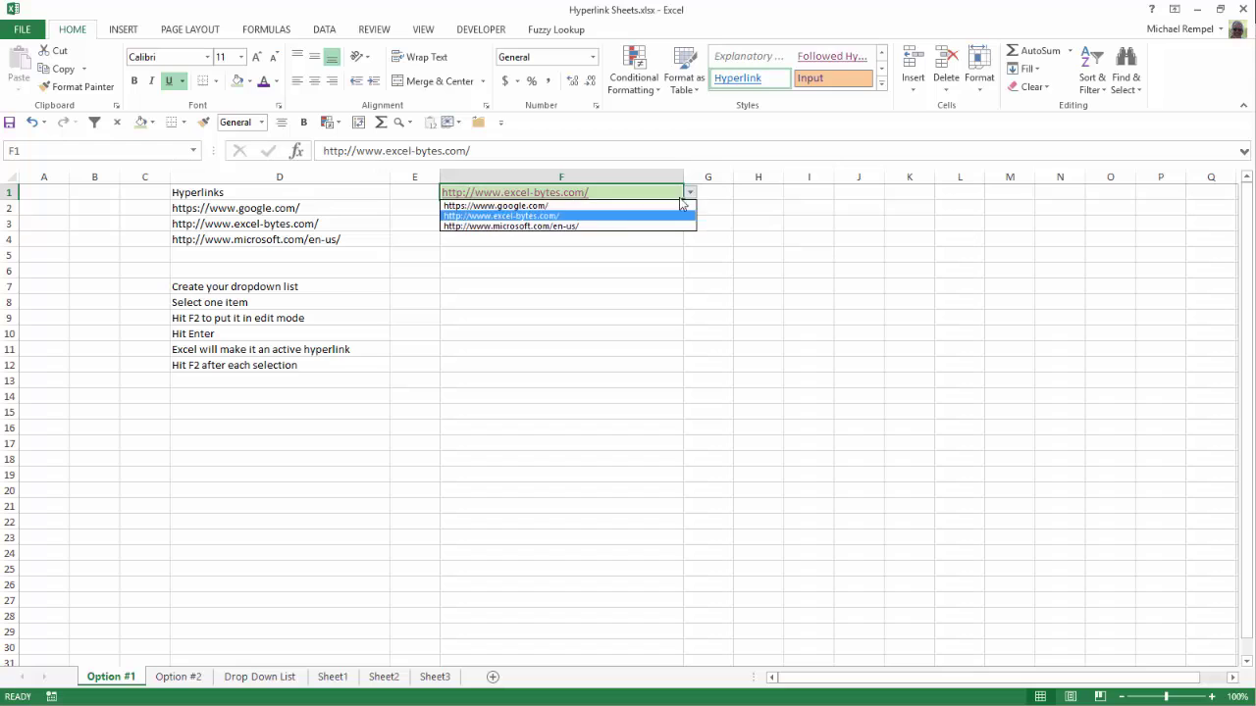
{"action": "left_click", "coordinate": [580, 226]}
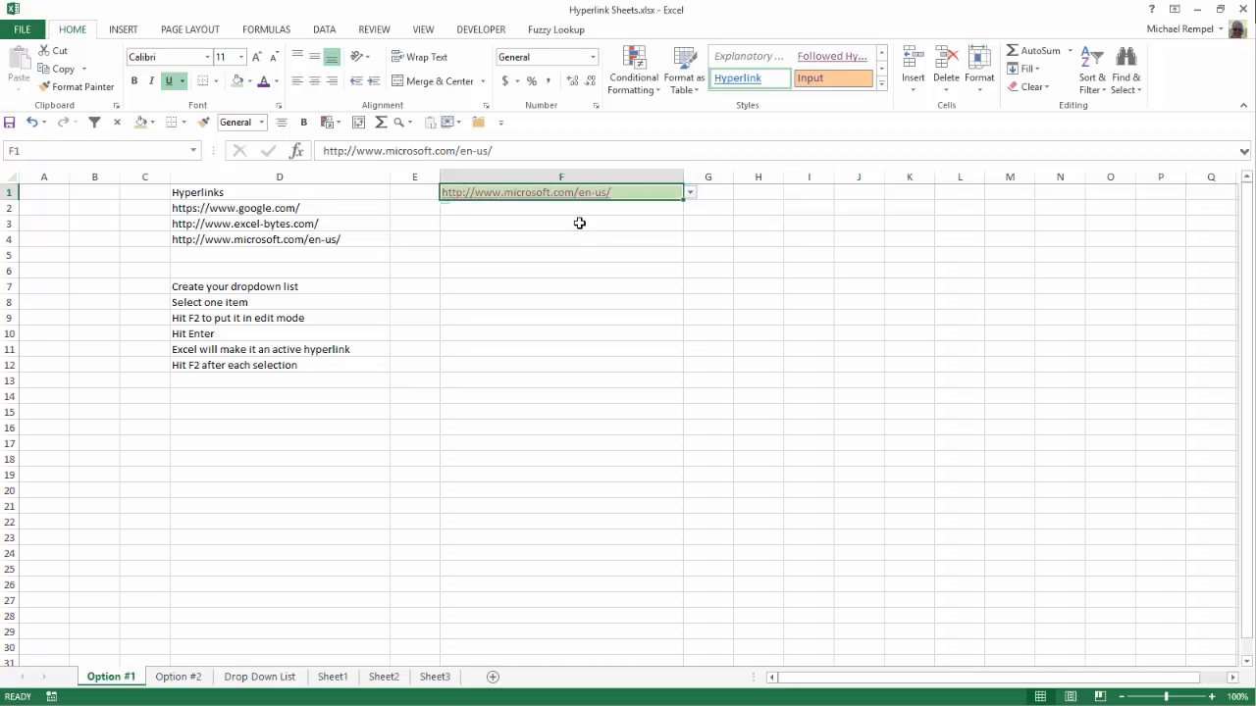
{"action": "key", "text": "F2"}
{"action": "key", "text": "Return"}
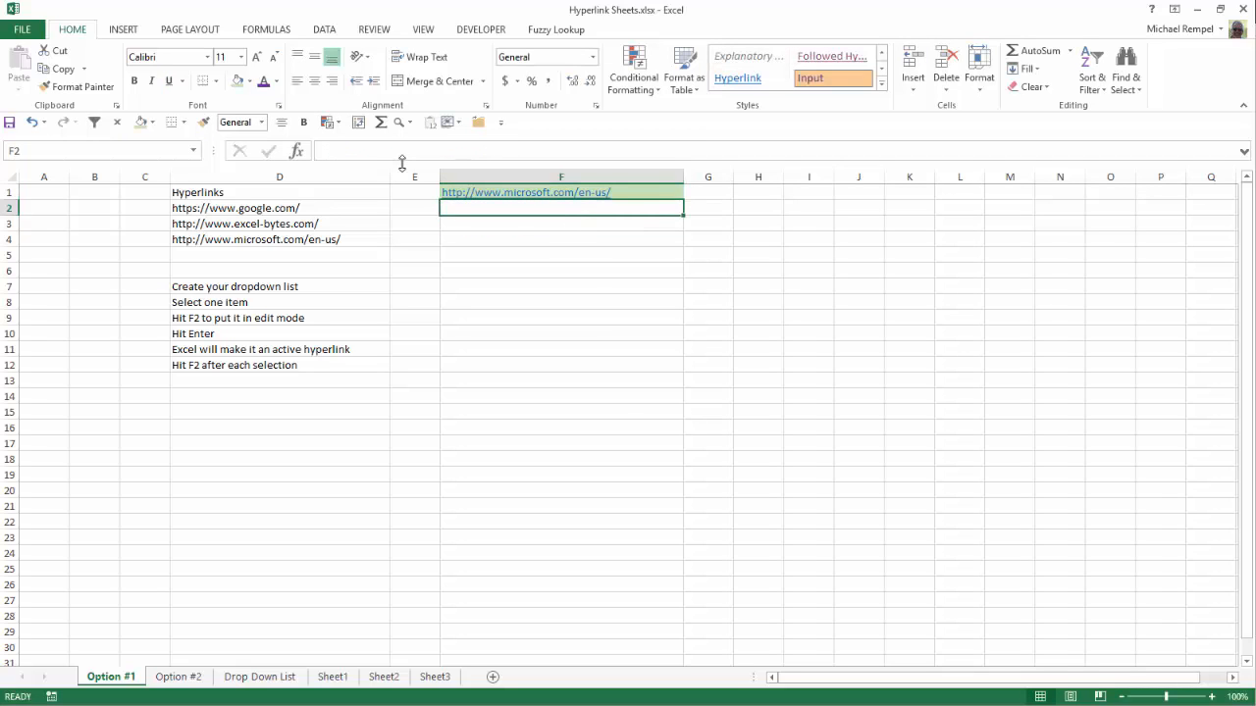
{"action": "left_click", "coordinate": [522, 192]}
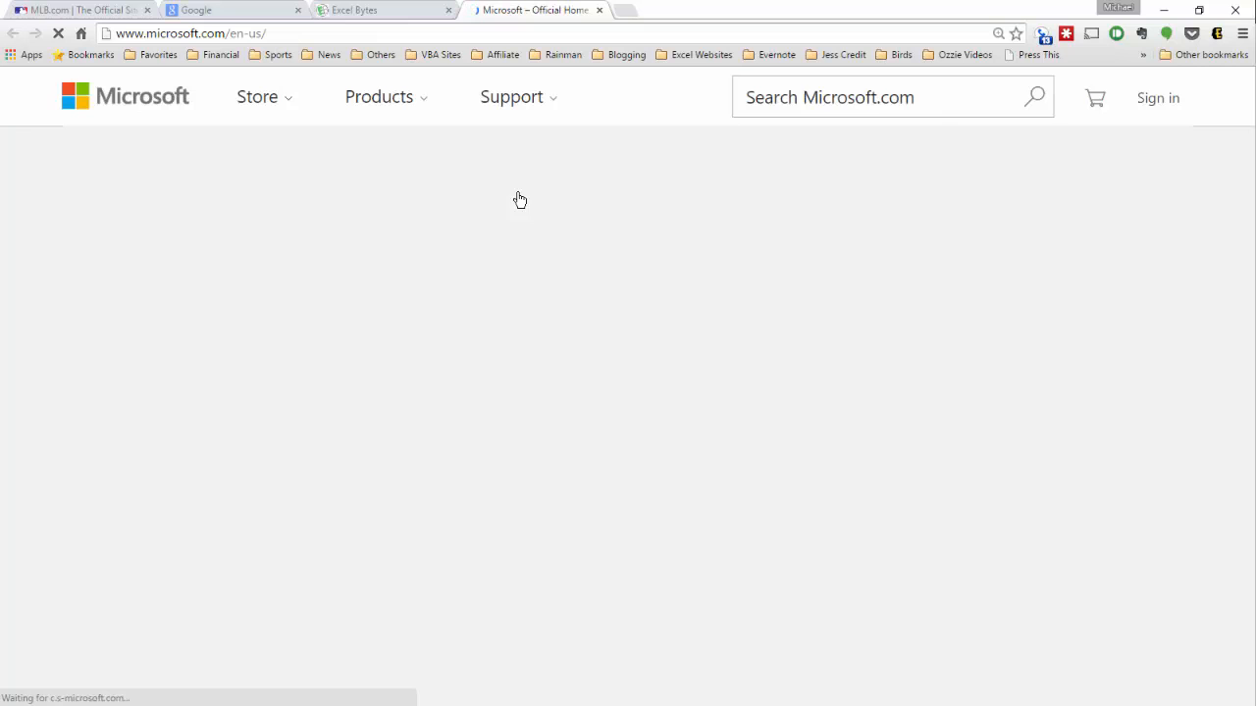
Step: Return to Excel and review F1's address list, keeping the Microsoft URL
{"action": "key", "text": "alt+Tab"}
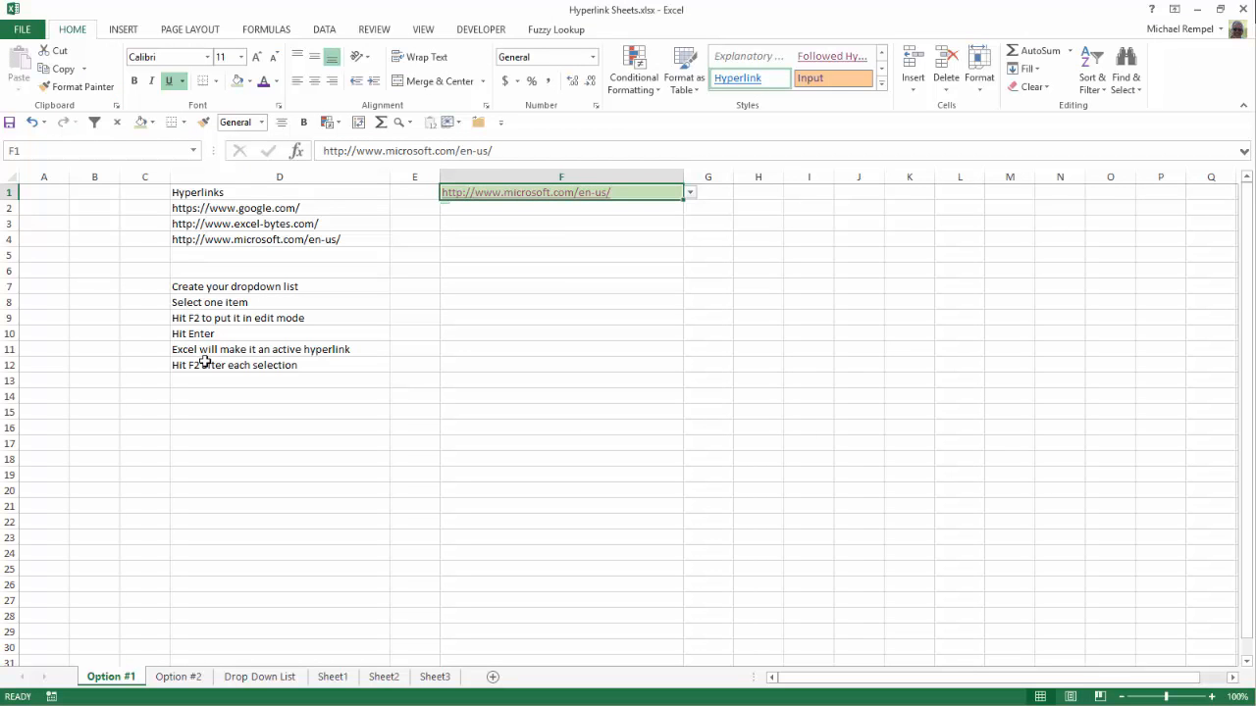
{"action": "left_click", "coordinate": [691, 194]}
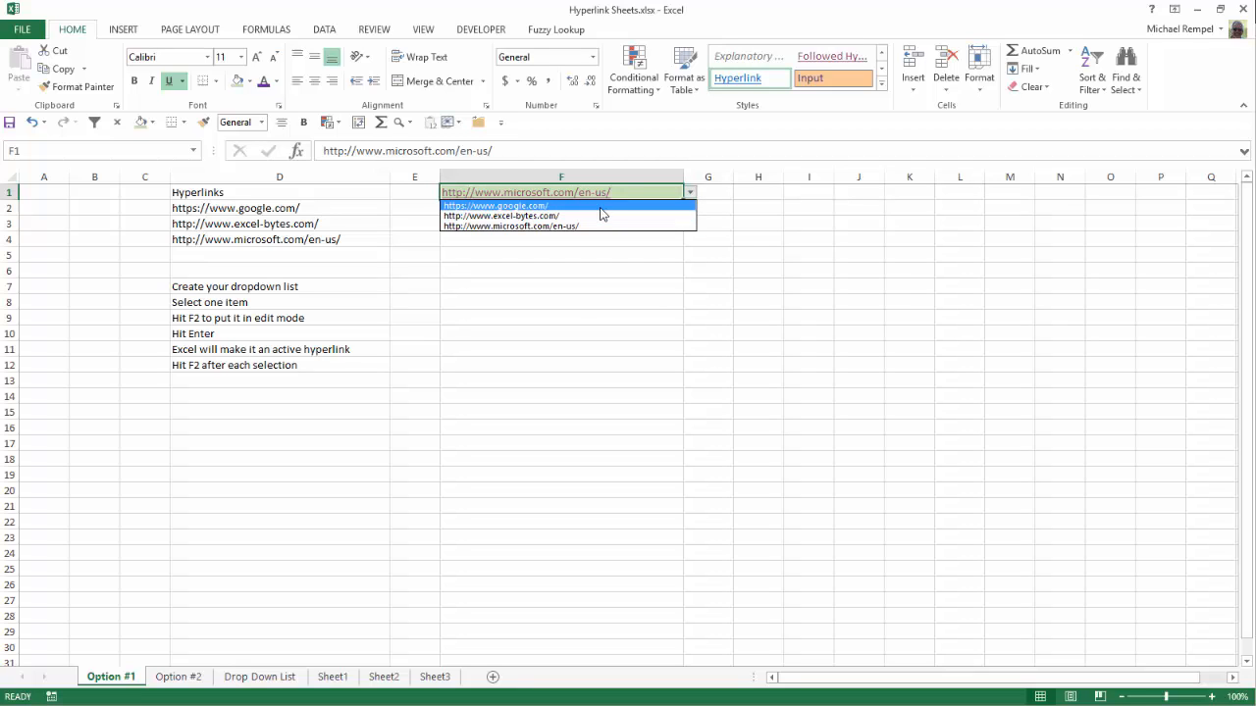
{"action": "key", "text": "Down"}
{"action": "key", "text": "Down"}
{"action": "key", "text": "Return"}
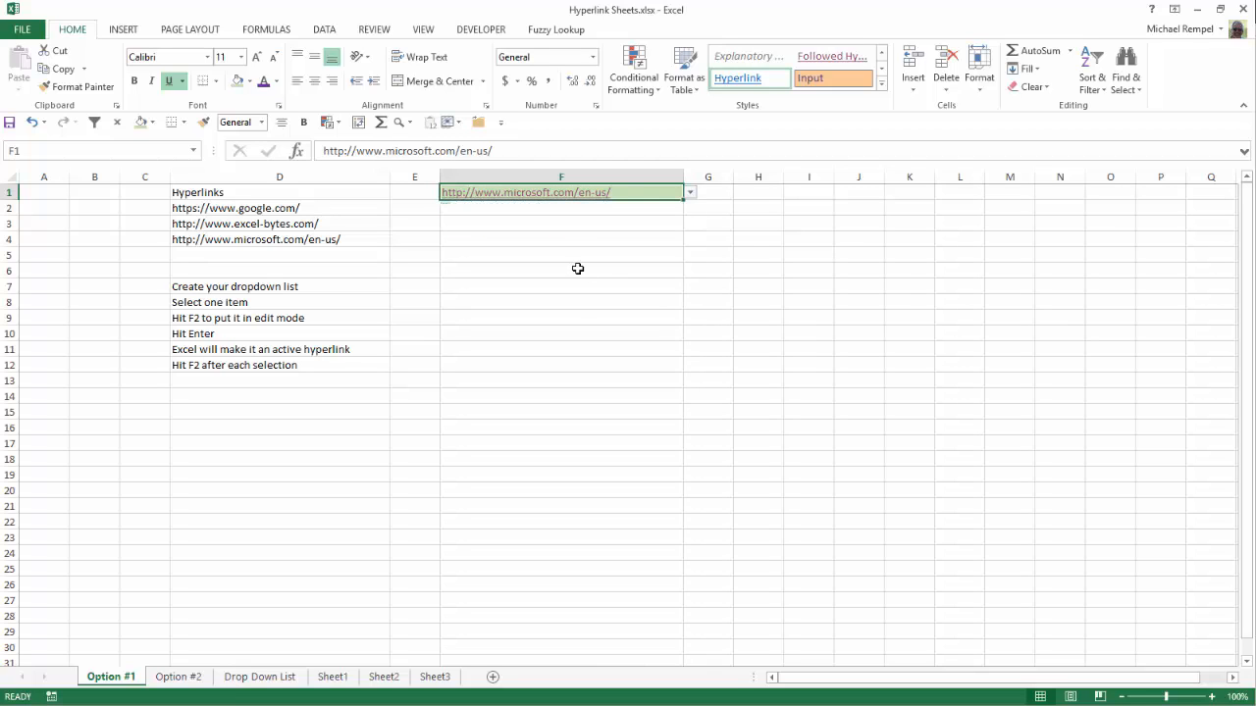
Step: Switch to the Option #2 sheet and review F1's URL dropdown without changing it
{"action": "left_click", "coordinate": [188, 677]}
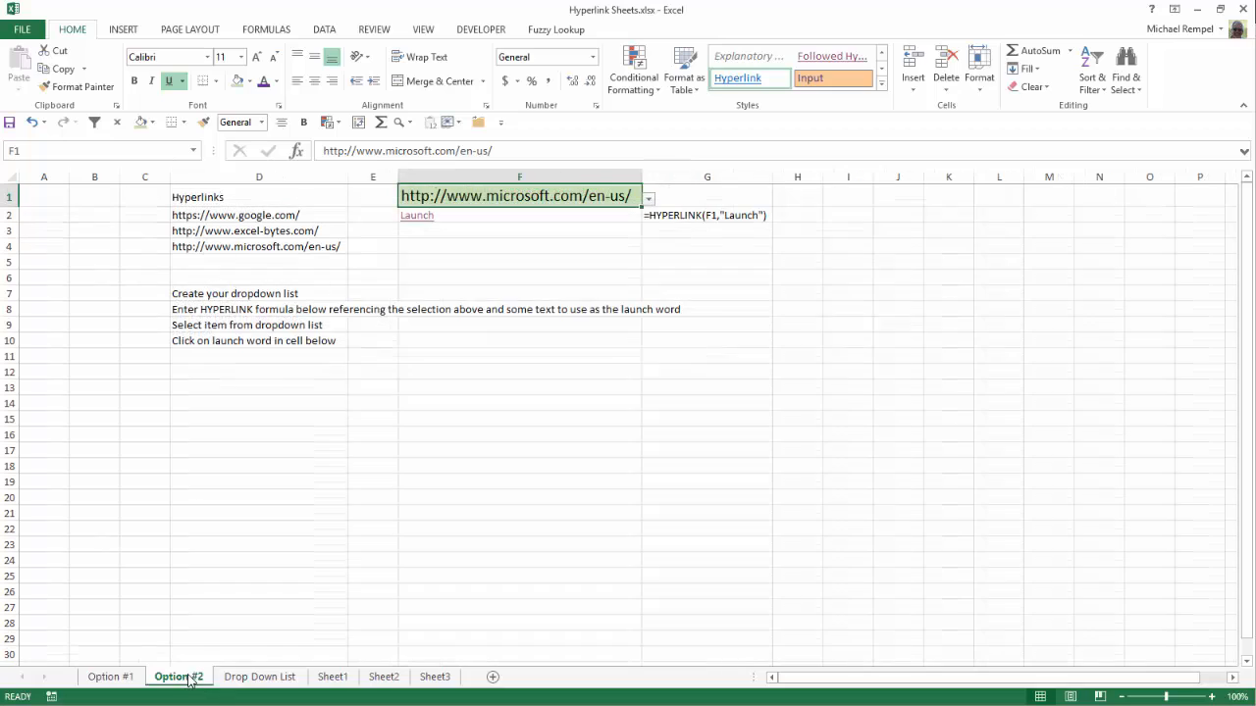
{"action": "left_click", "coordinate": [623, 375]}
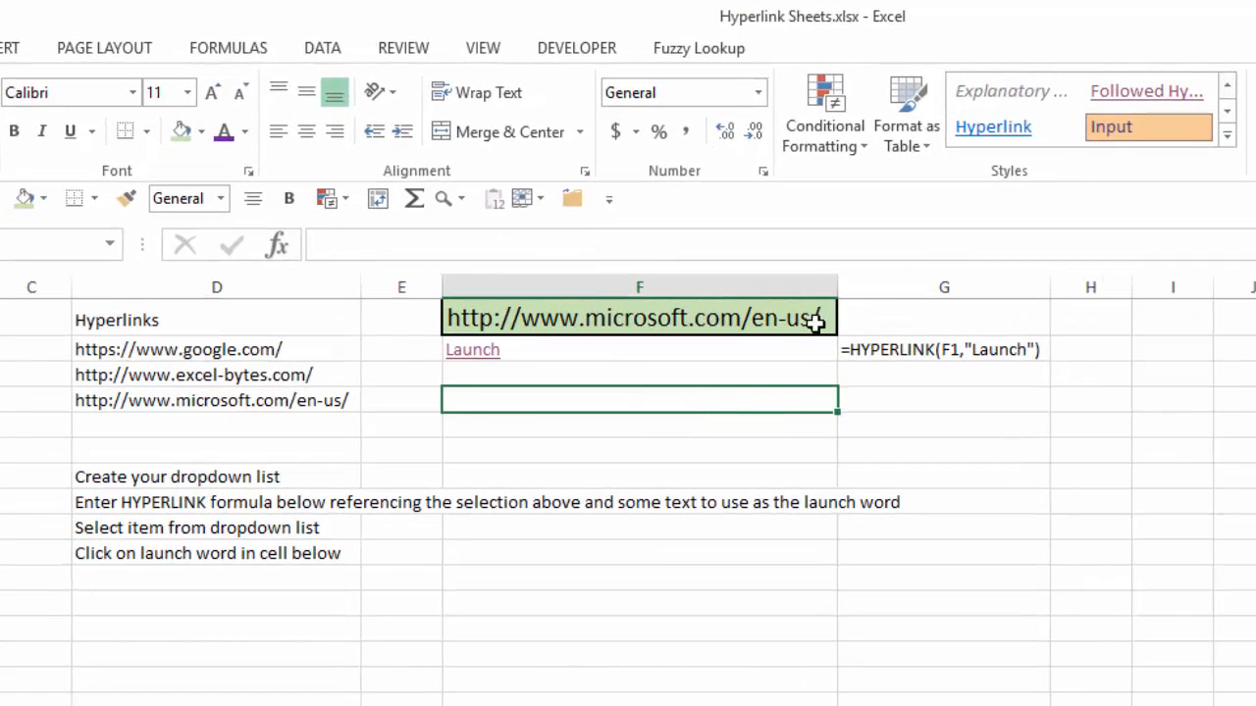
{"action": "left_click", "coordinate": [819, 319]}
{"action": "left_click", "coordinate": [850, 323]}
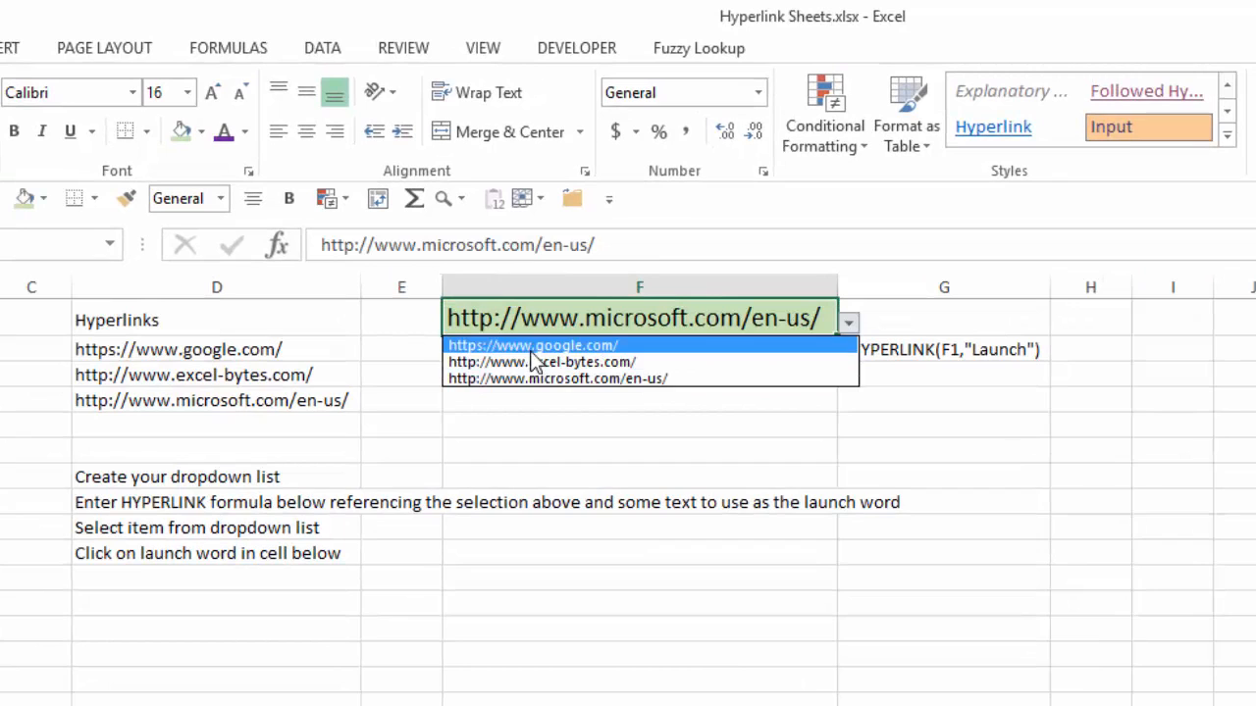
{"action": "key", "text": "Return"}
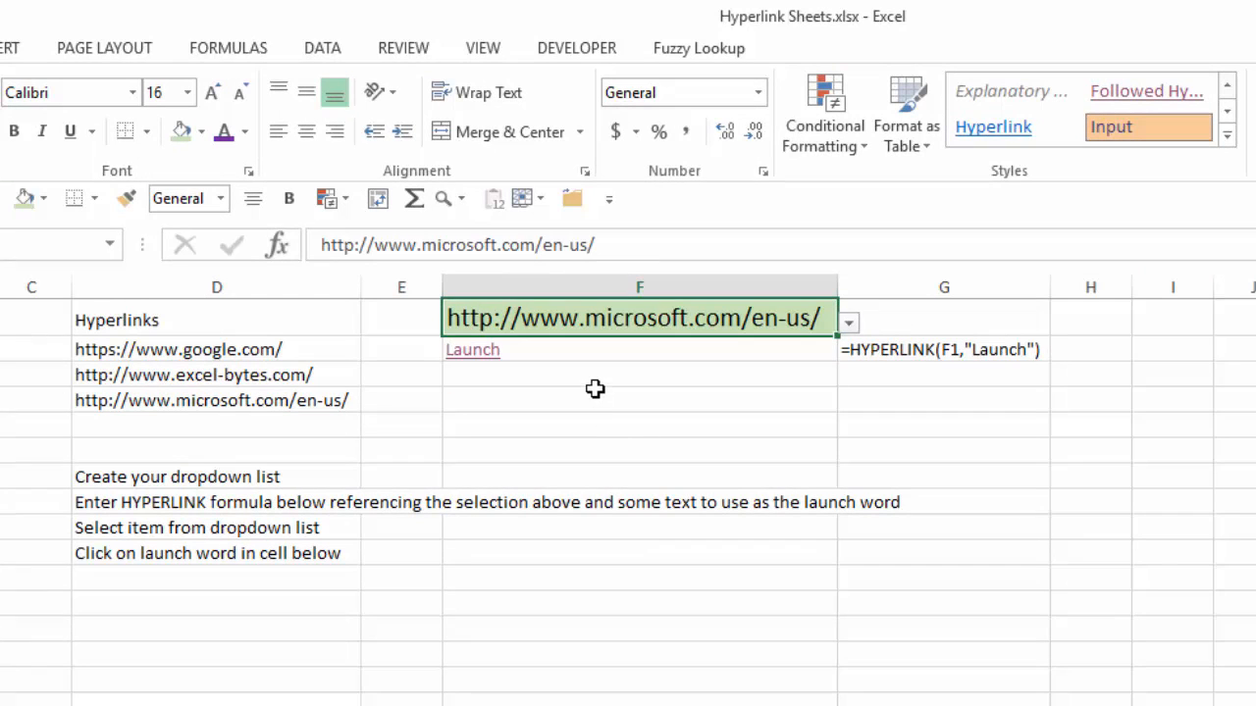
Step: Show F2's =HYPERLINK(F1,"Launch") formula fed by the URL in F1
{"action": "key", "text": "Down"}
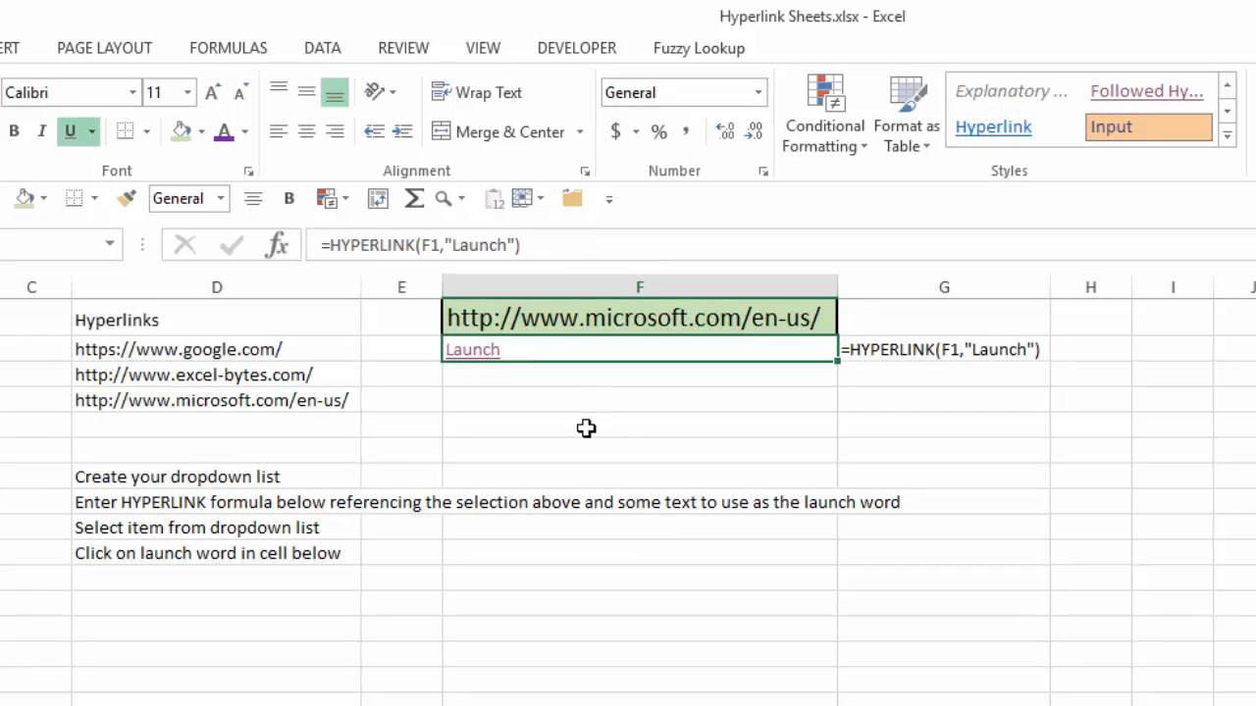
{"action": "left_click", "coordinate": [574, 312]}
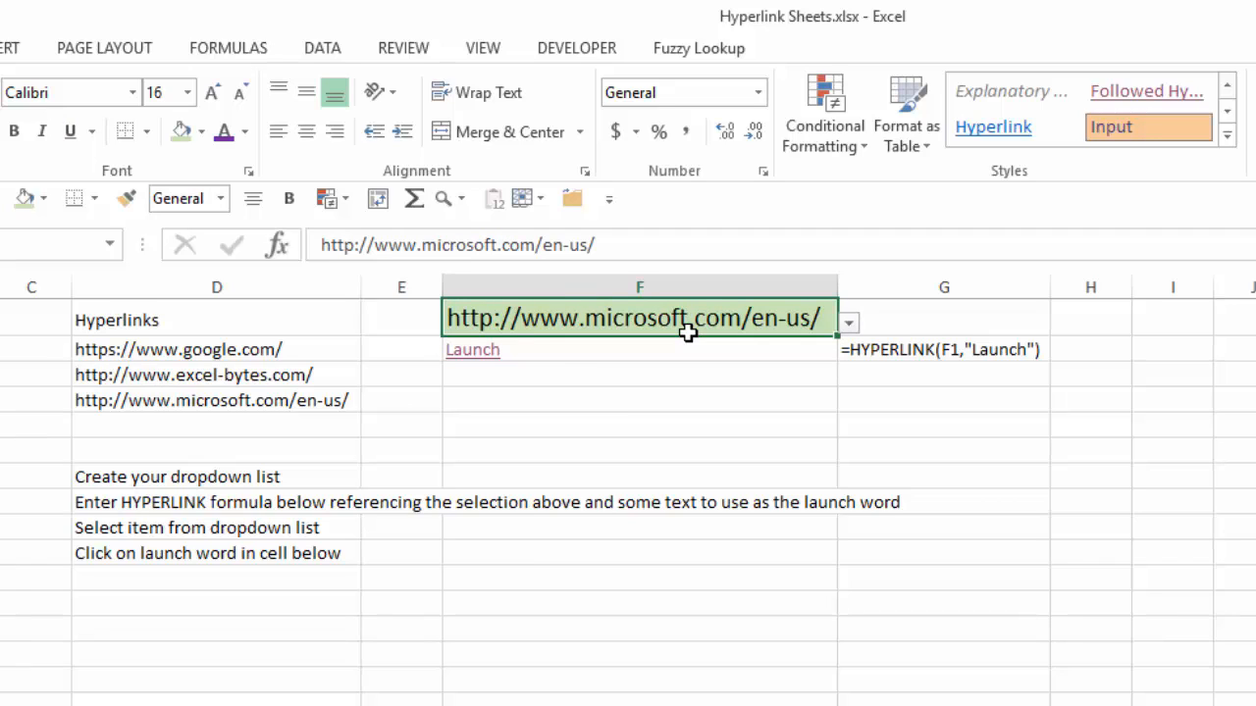
{"action": "key", "text": "Down"}
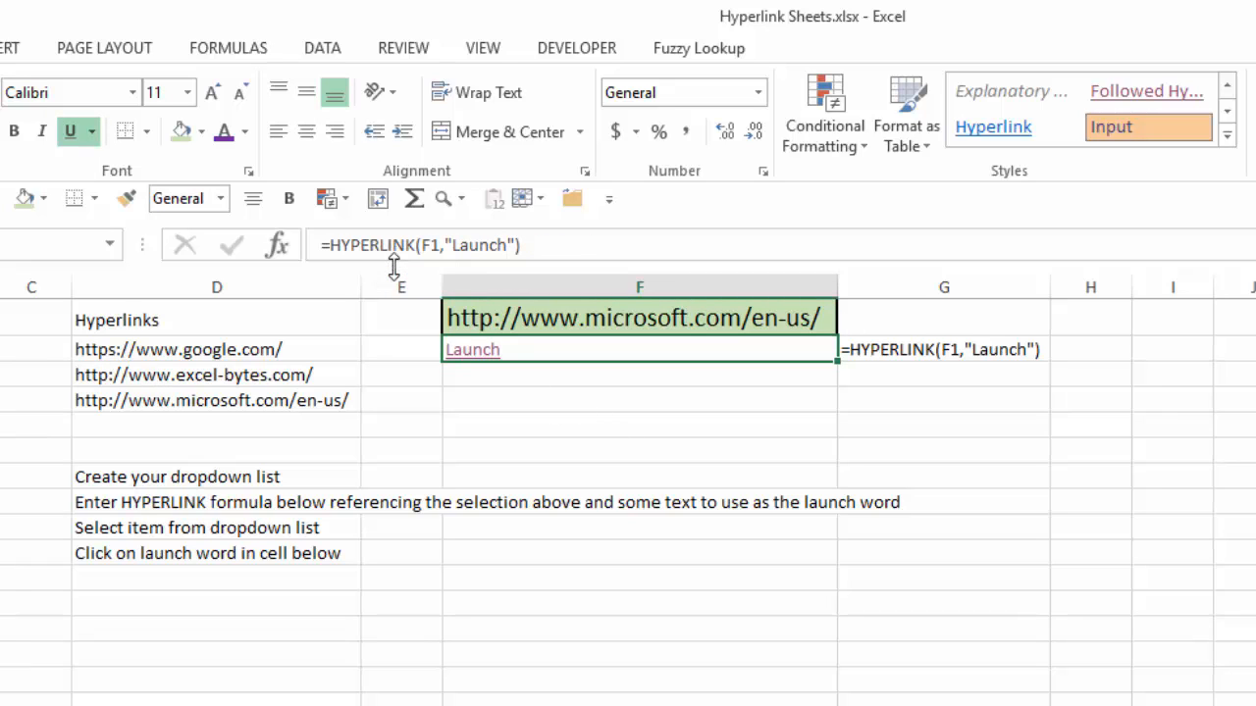
{"action": "left_click", "coordinate": [523, 406]}
{"action": "type", "text": "="}
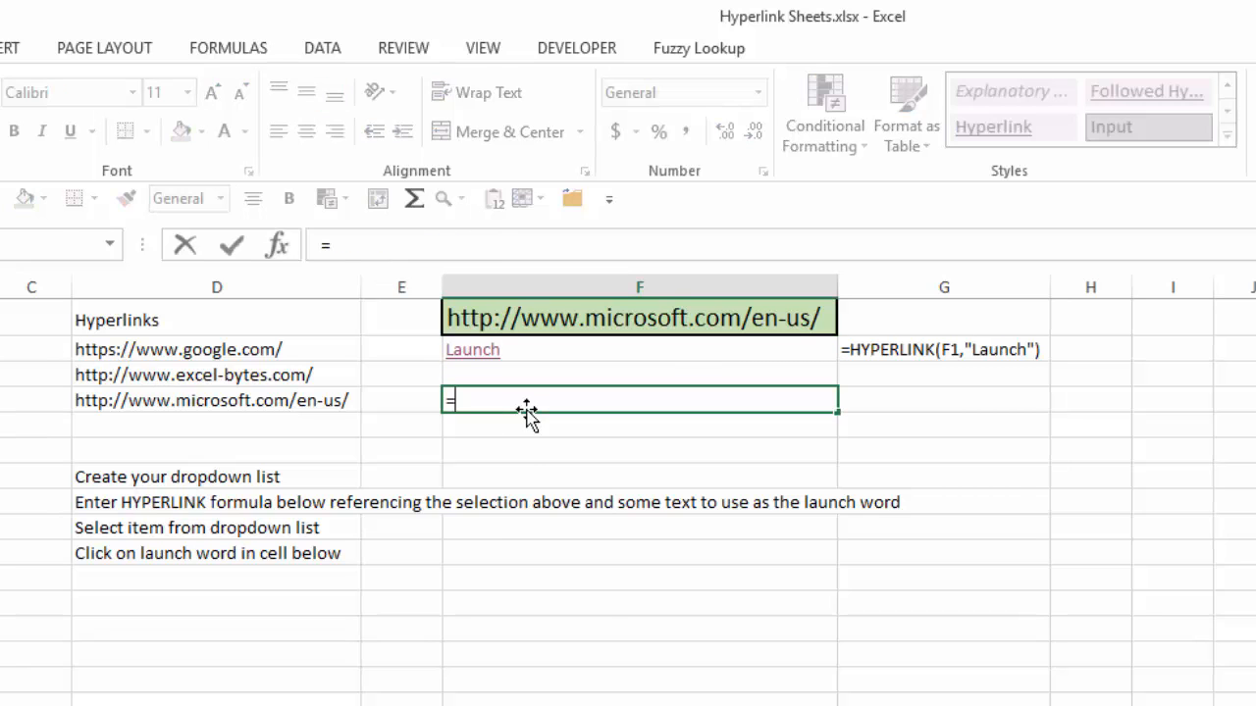
{"action": "type", "text": "hyper"}
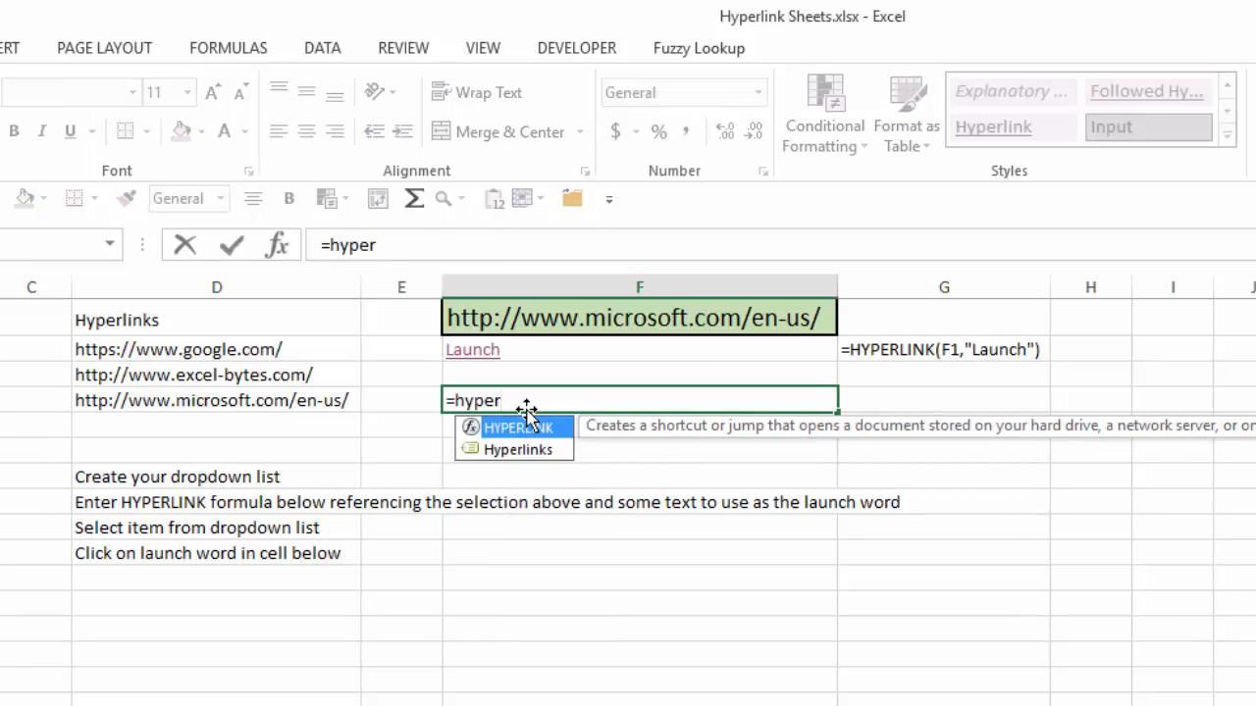
{"action": "key", "text": "Tab"}
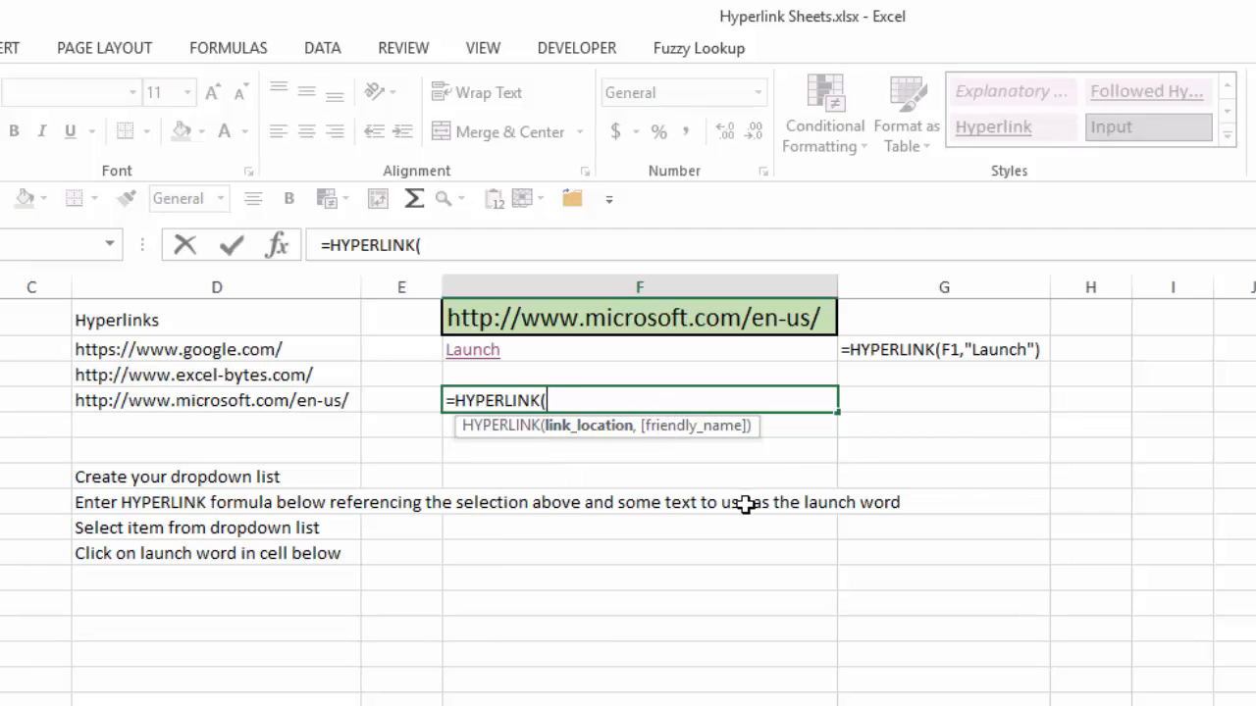
{"action": "key", "text": "Escape"}
{"action": "key", "text": "Up"}
{"action": "key", "text": "Up"}
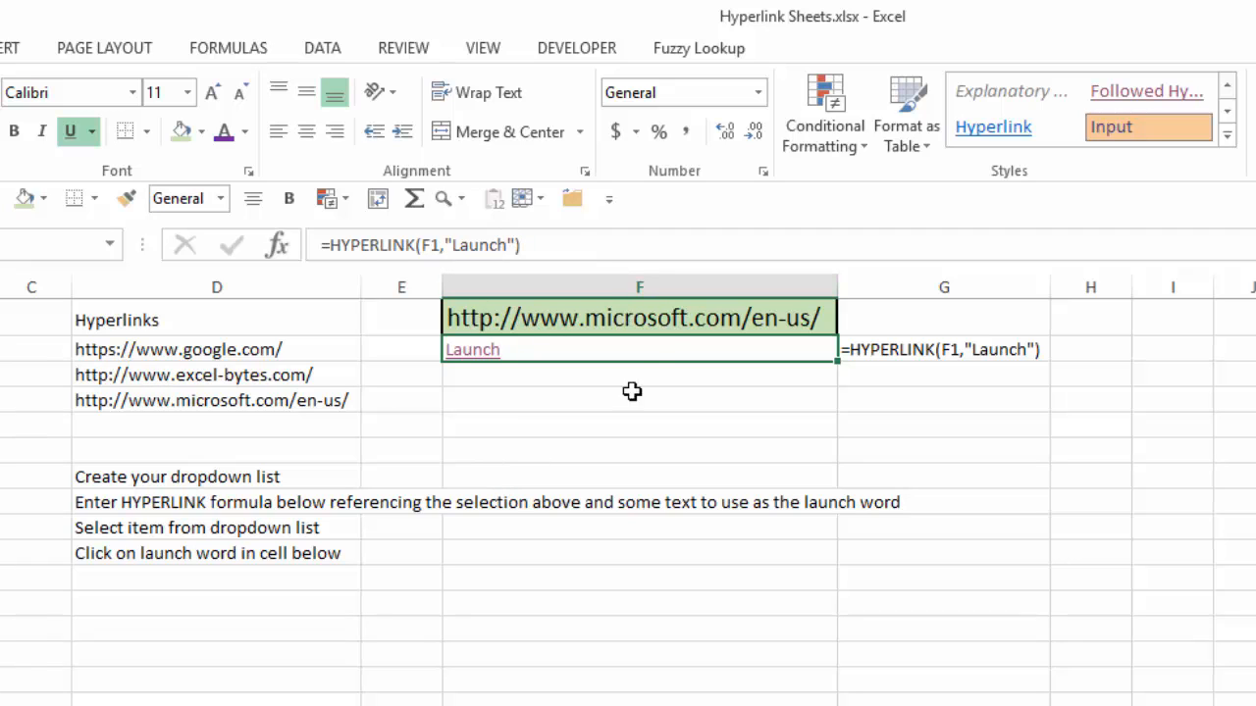
Step: Choose the Google address in F1 and follow the Launch link in F2 to open Google
{"action": "left_click", "coordinate": [655, 320]}
{"action": "left_click", "coordinate": [850, 324]}
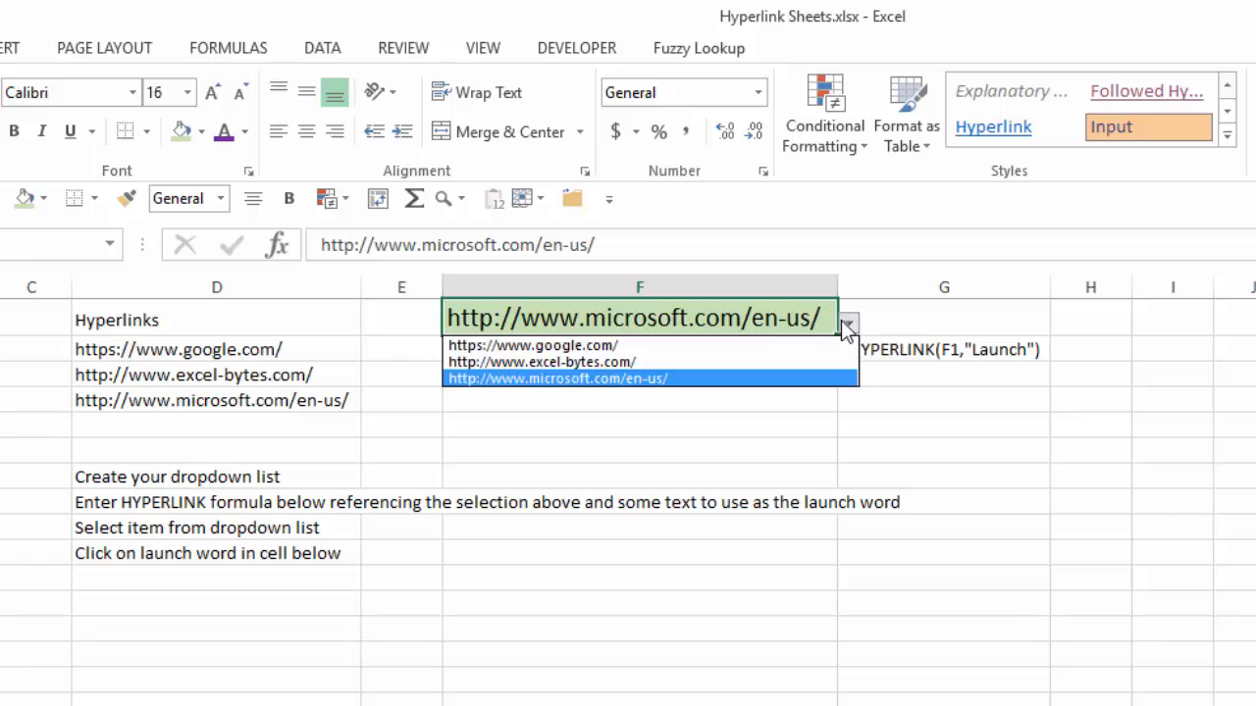
{"action": "left_click", "coordinate": [603, 351]}
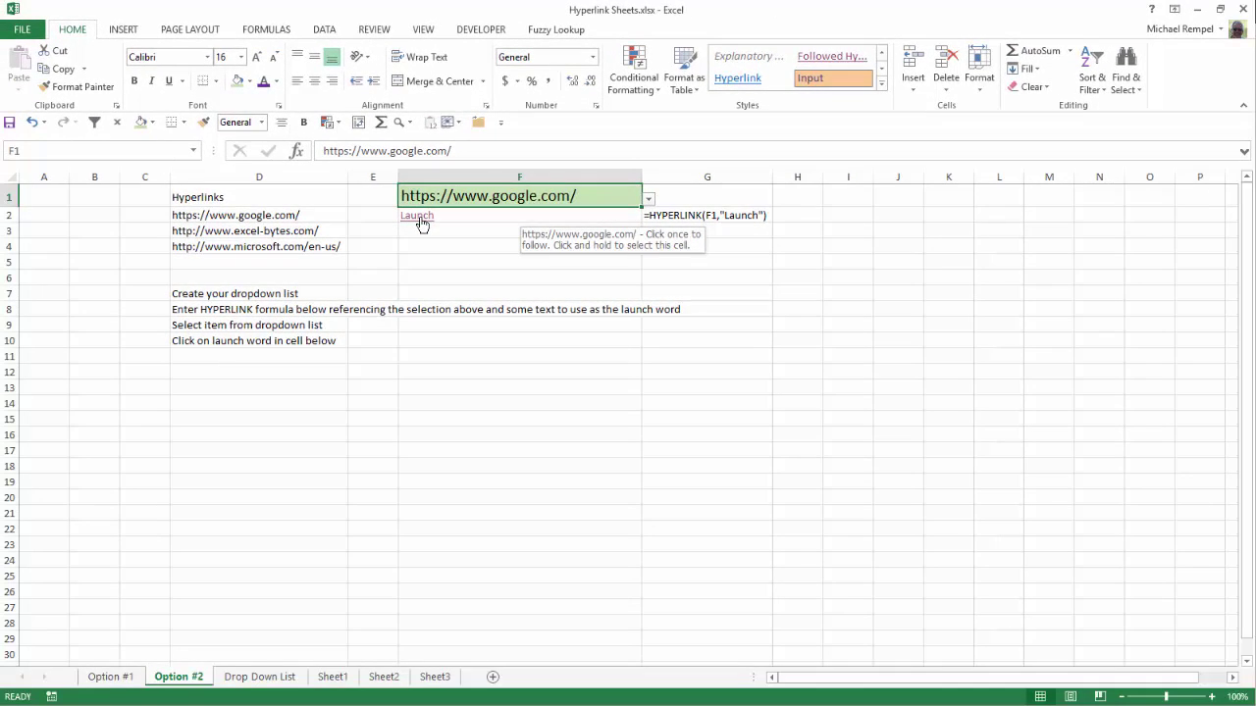
{"action": "left_click", "coordinate": [422, 224]}
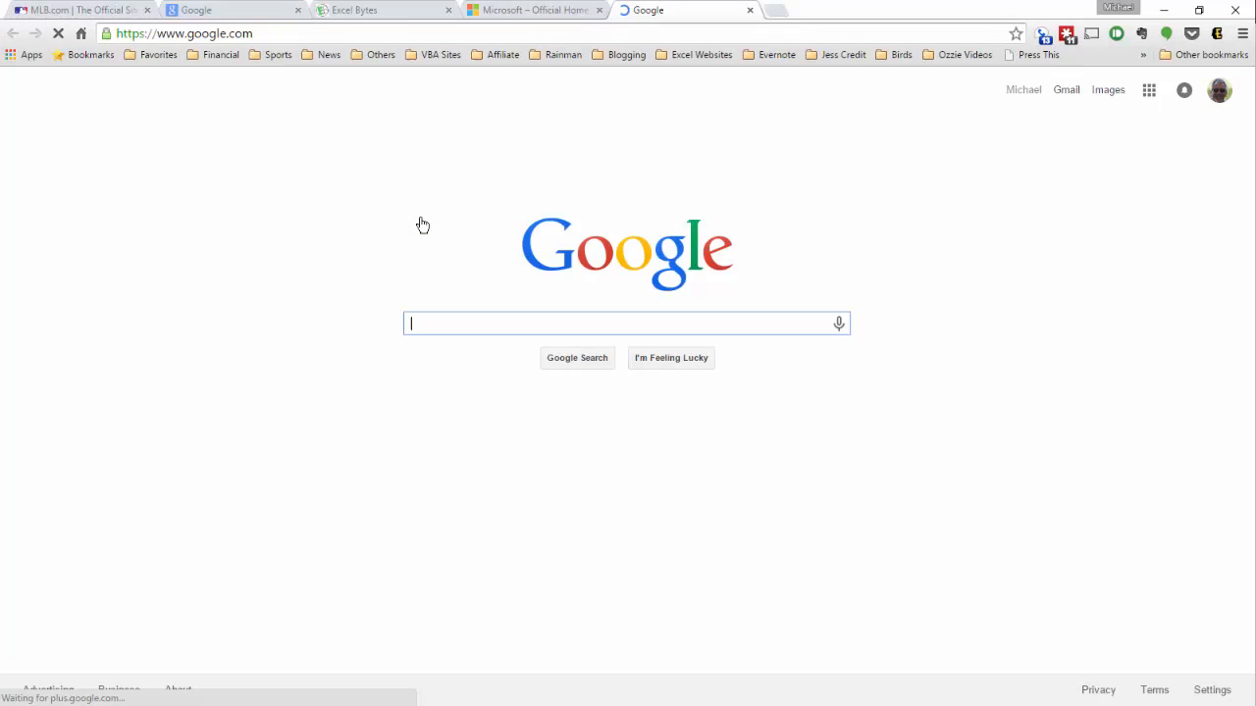
Step: Return to Excel and choose the excel-bytes address in F1 for the next launch
{"action": "key", "text": "alt+Tab"}
{"action": "left_click", "coordinate": [636, 197]}
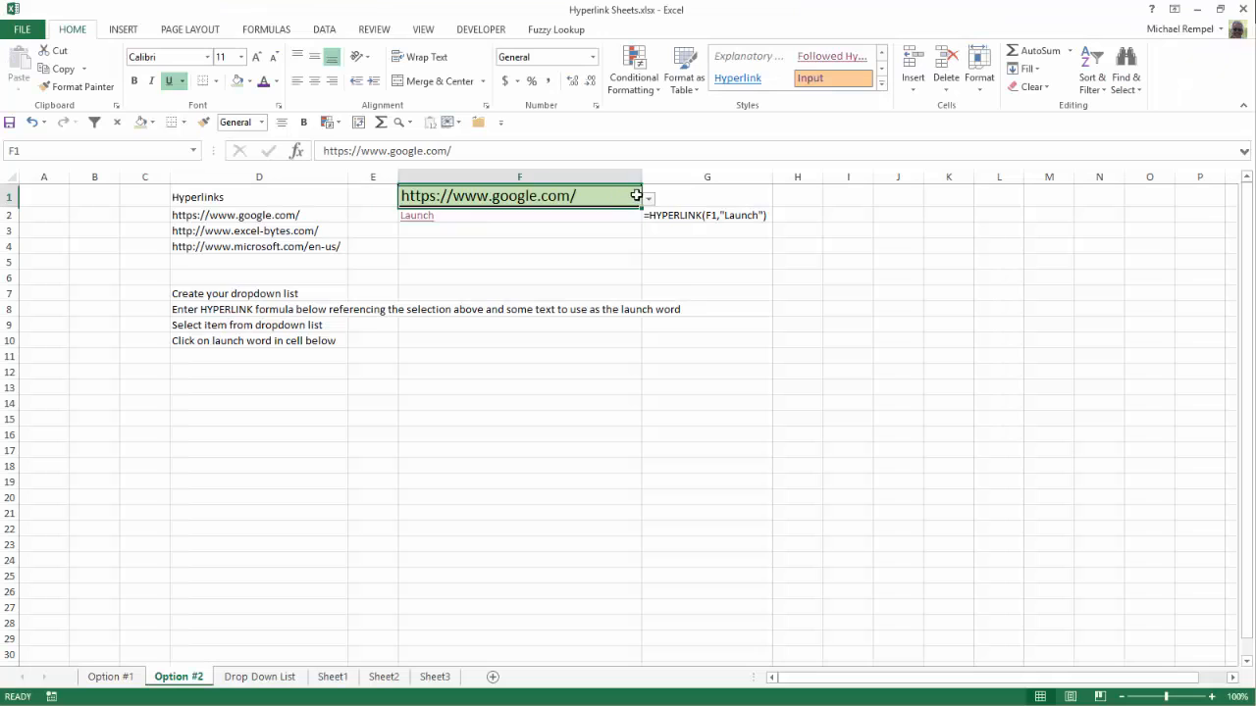
{"action": "left_click", "coordinate": [648, 199]}
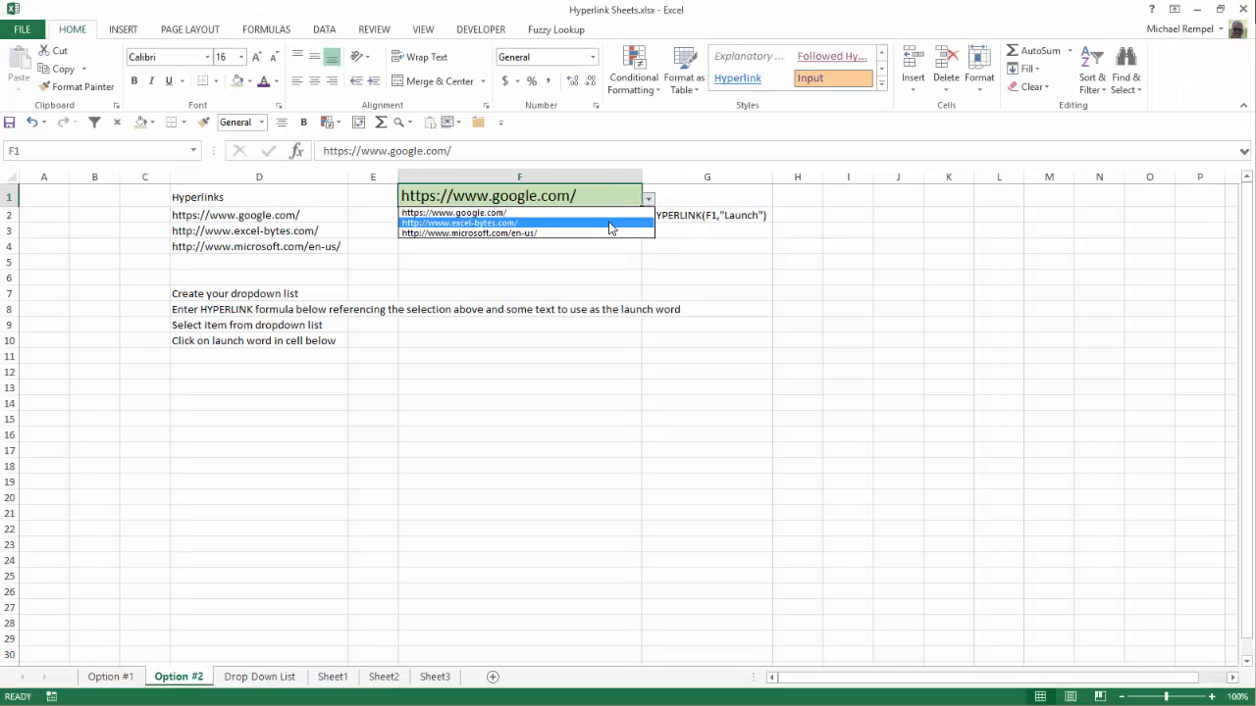
{"action": "left_click", "coordinate": [609, 224]}
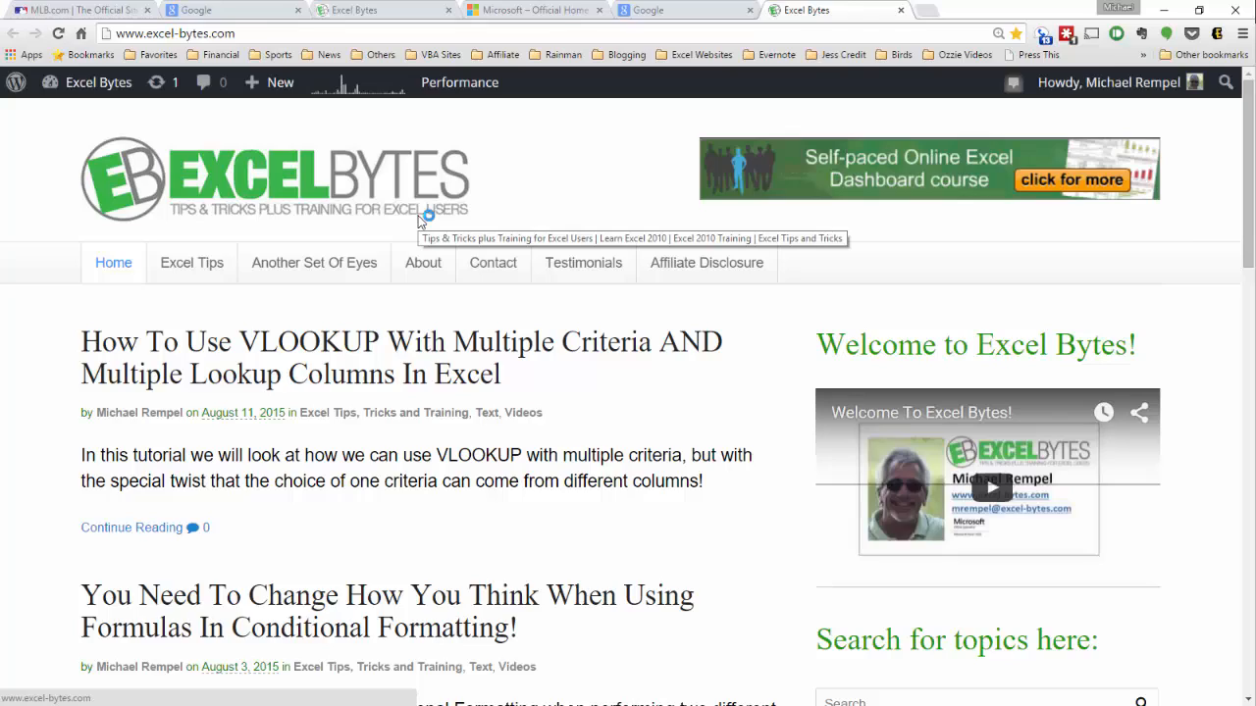
Step: Return from the Excel Bytes site in Chrome to the workbook
{"action": "key", "text": "alt+Tab"}
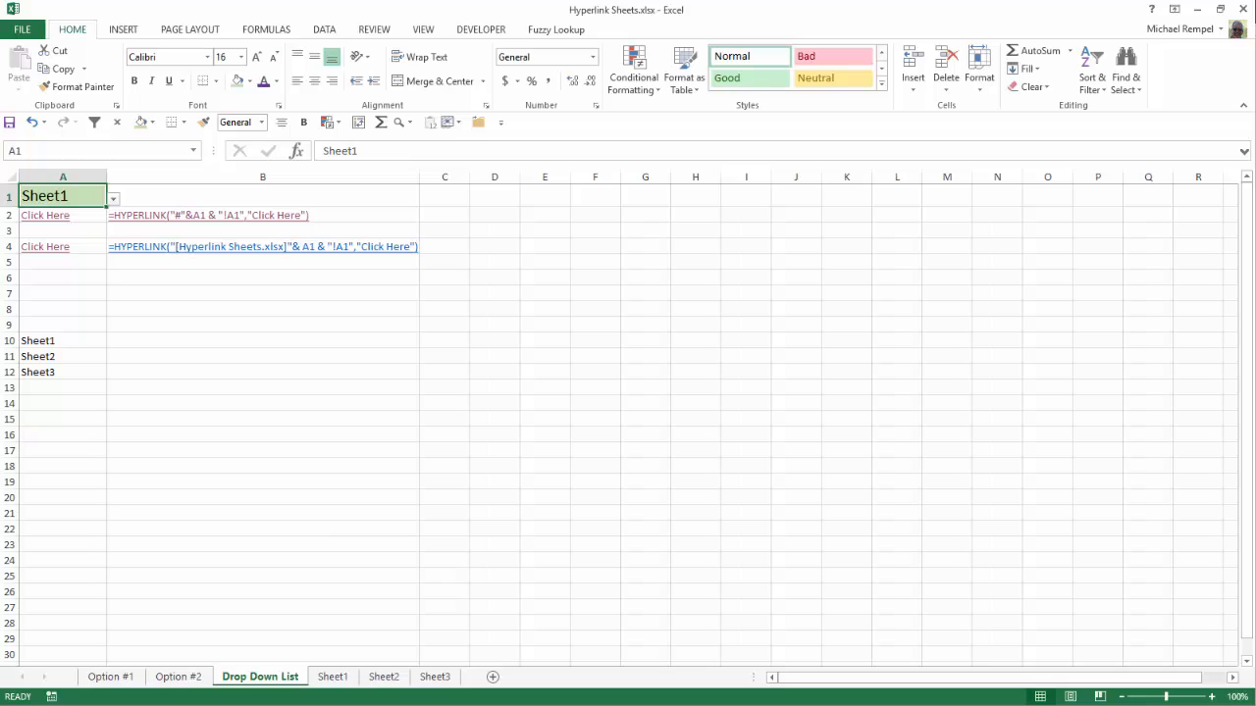
Step: Review A1's sheet-name dropdown, then view Sheet1, Sheet2 and Sheet3 and return to Drop Down List
{"action": "left_click", "coordinate": [114, 198]}
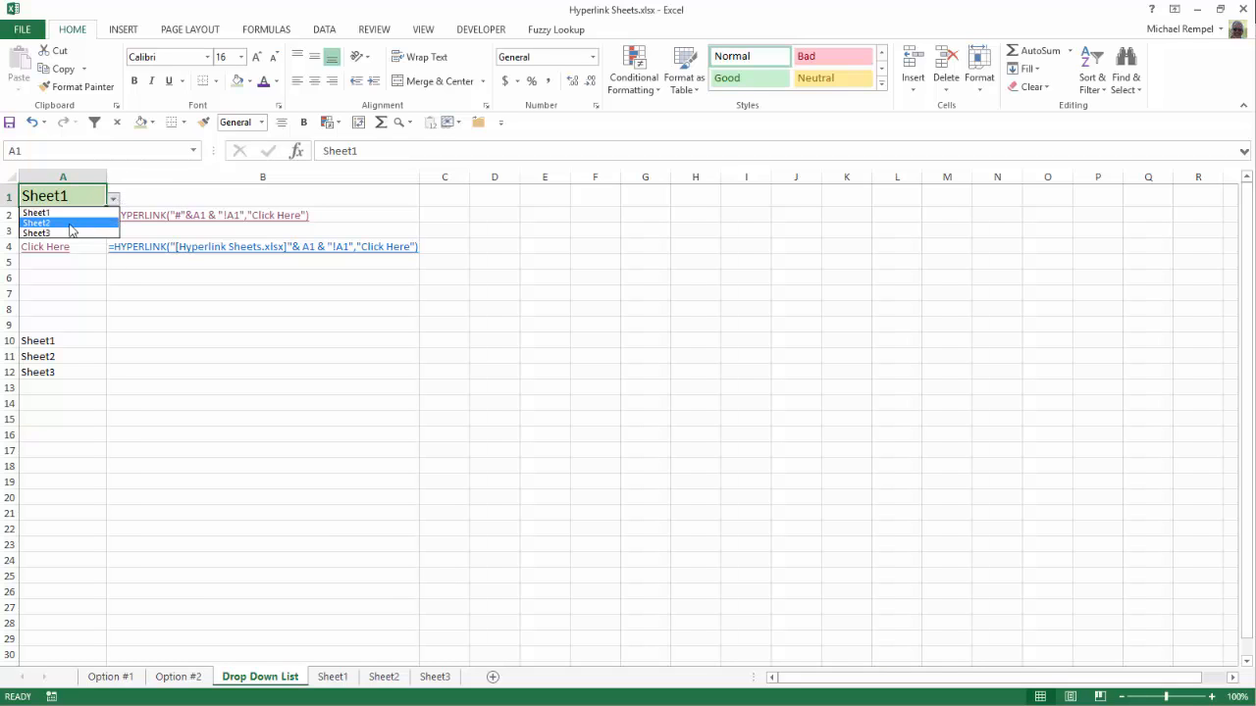
{"action": "key", "text": "Escape"}
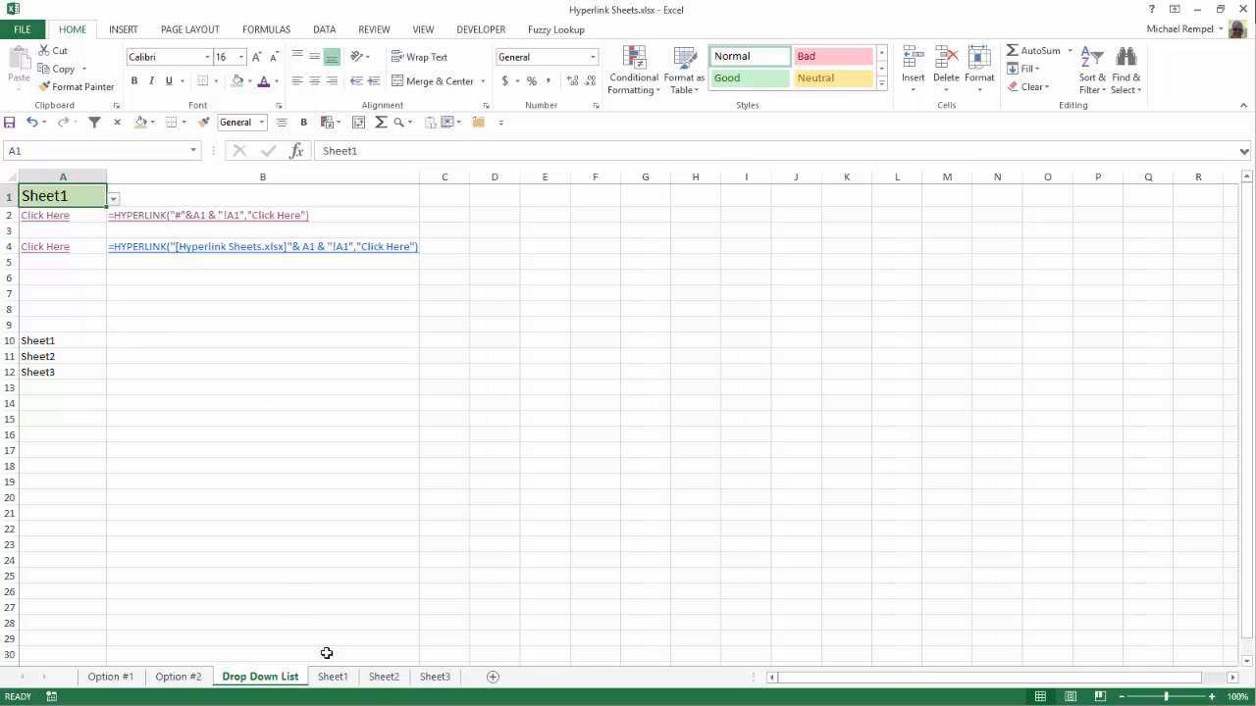
{"action": "left_click", "coordinate": [334, 678]}
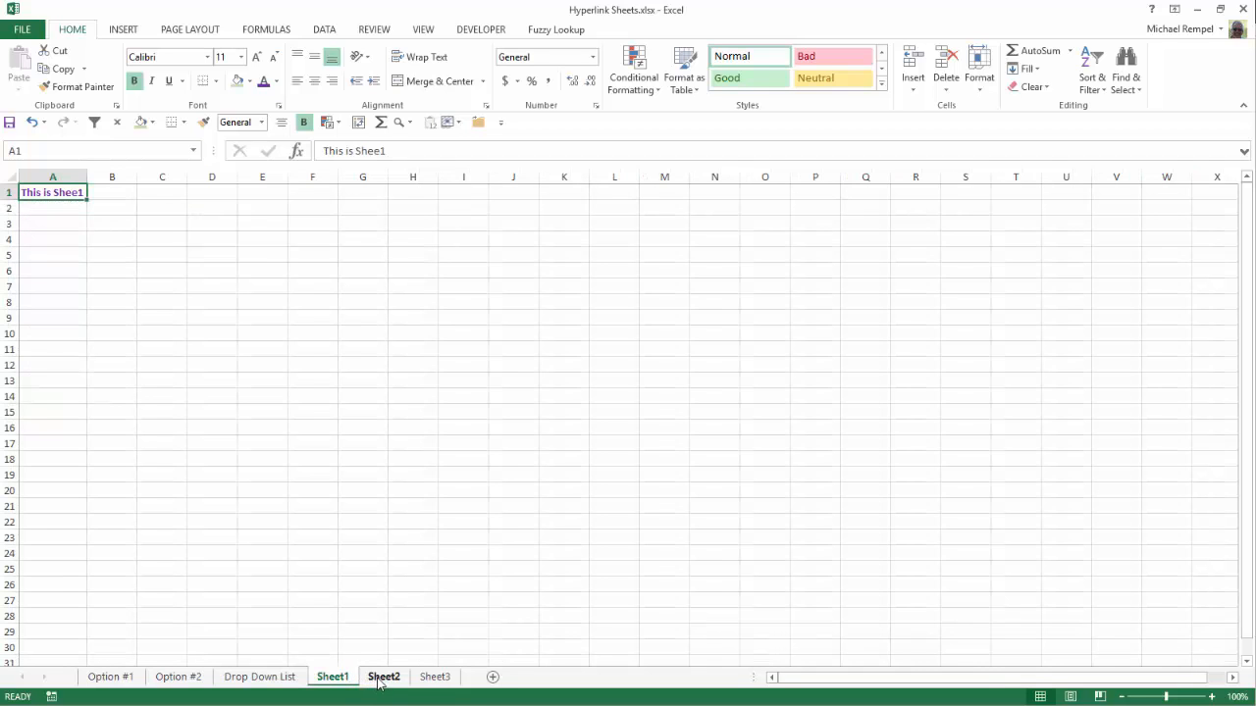
{"action": "left_click", "coordinate": [380, 679]}
{"action": "left_click", "coordinate": [423, 679]}
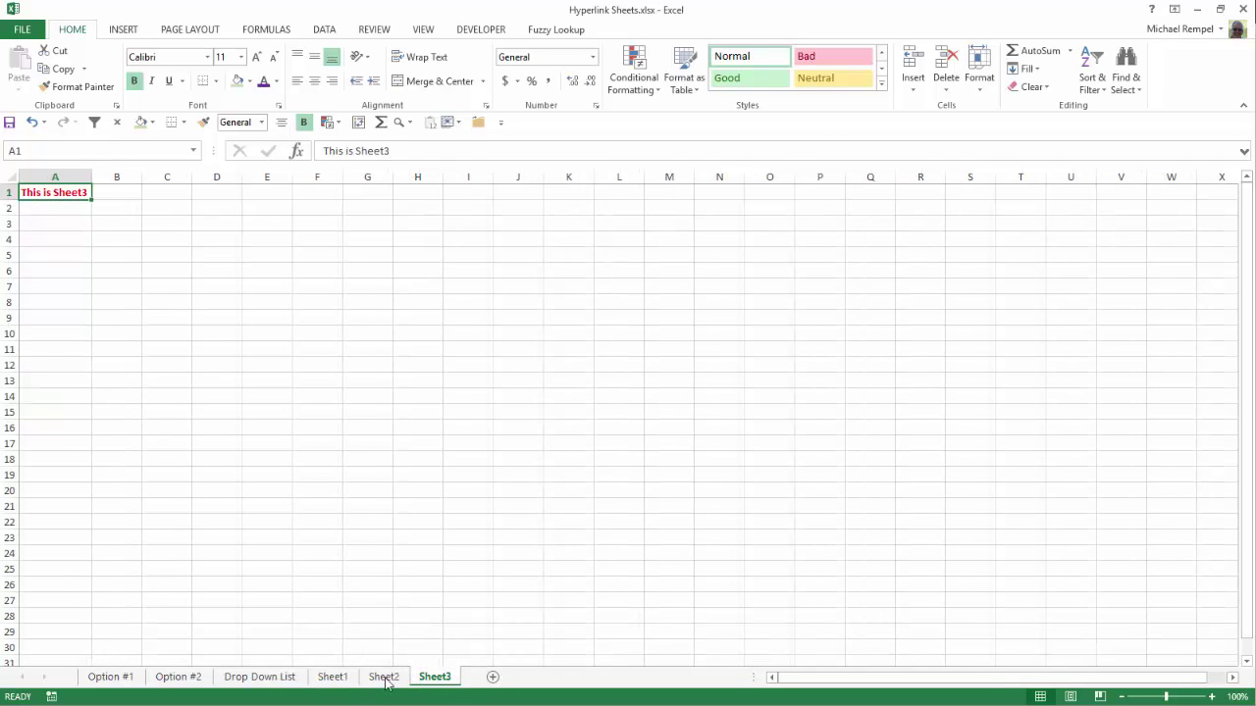
{"action": "left_click", "coordinate": [291, 679]}
Step: Reopen A1's sheet-name choices and keep Sheet1 selected
{"action": "left_click", "coordinate": [114, 199]}
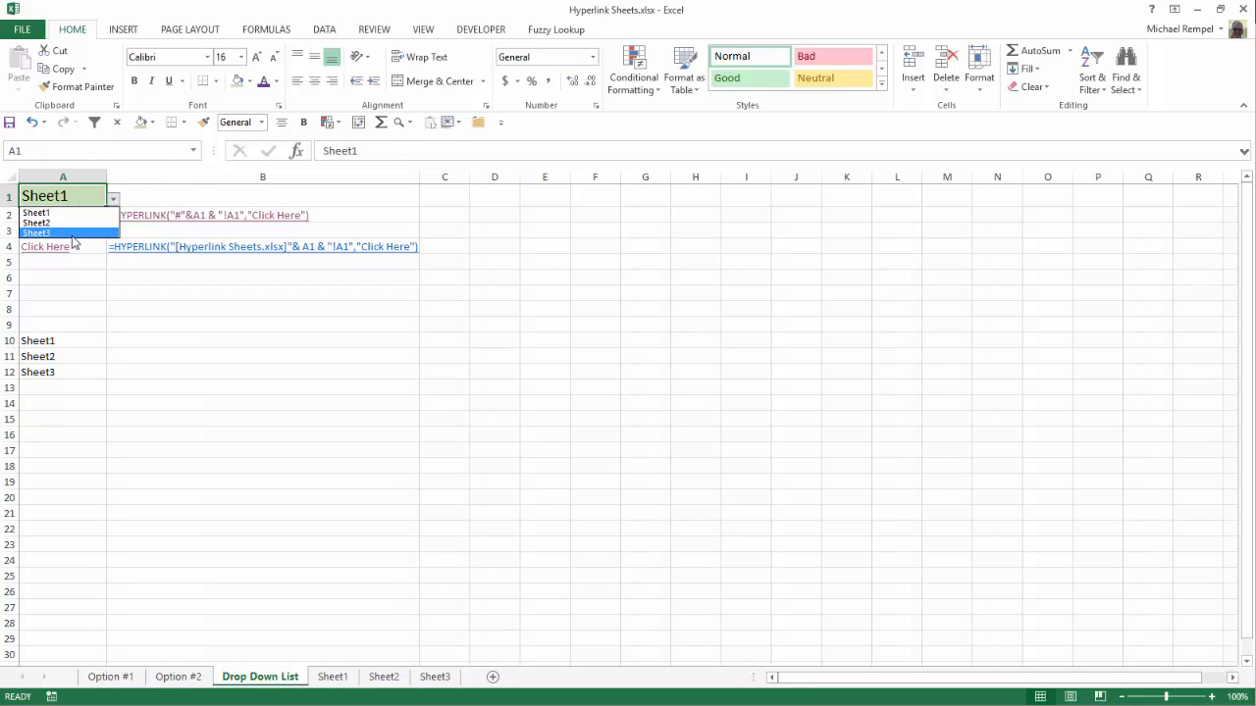
{"action": "key", "text": "Escape"}
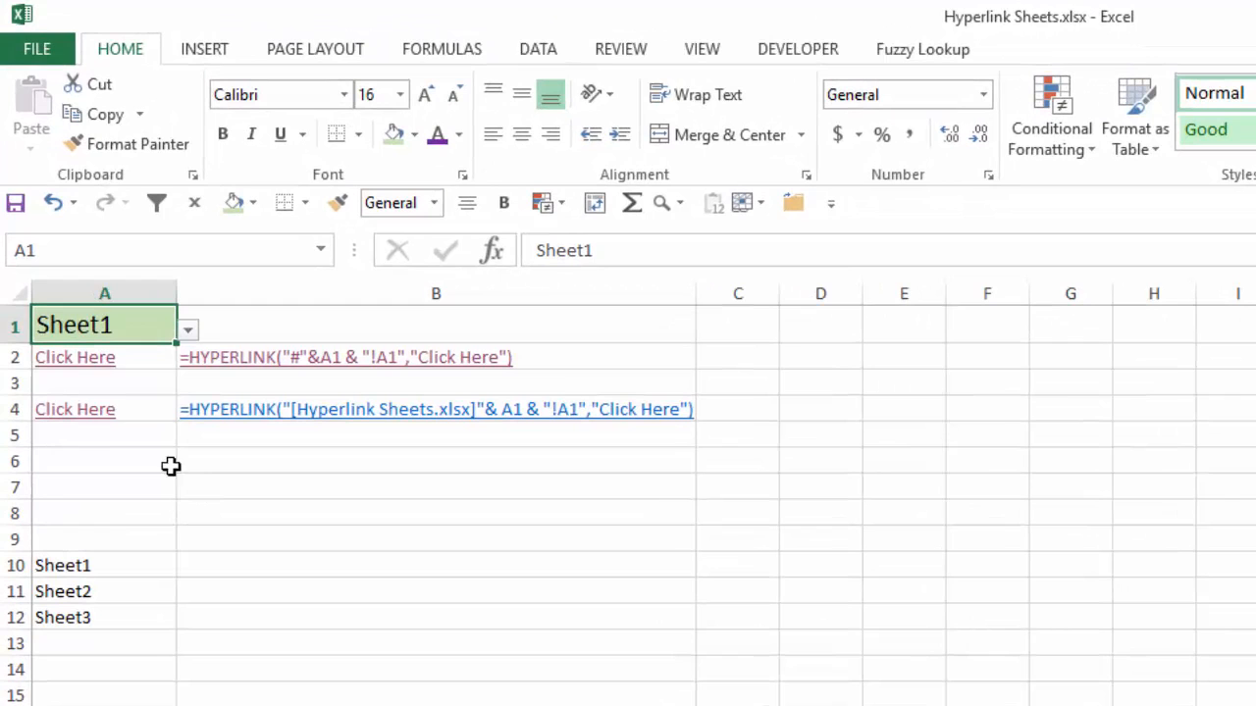
{"action": "left_click_drag", "start_coordinate": [92, 378], "coordinate": [92, 363]}
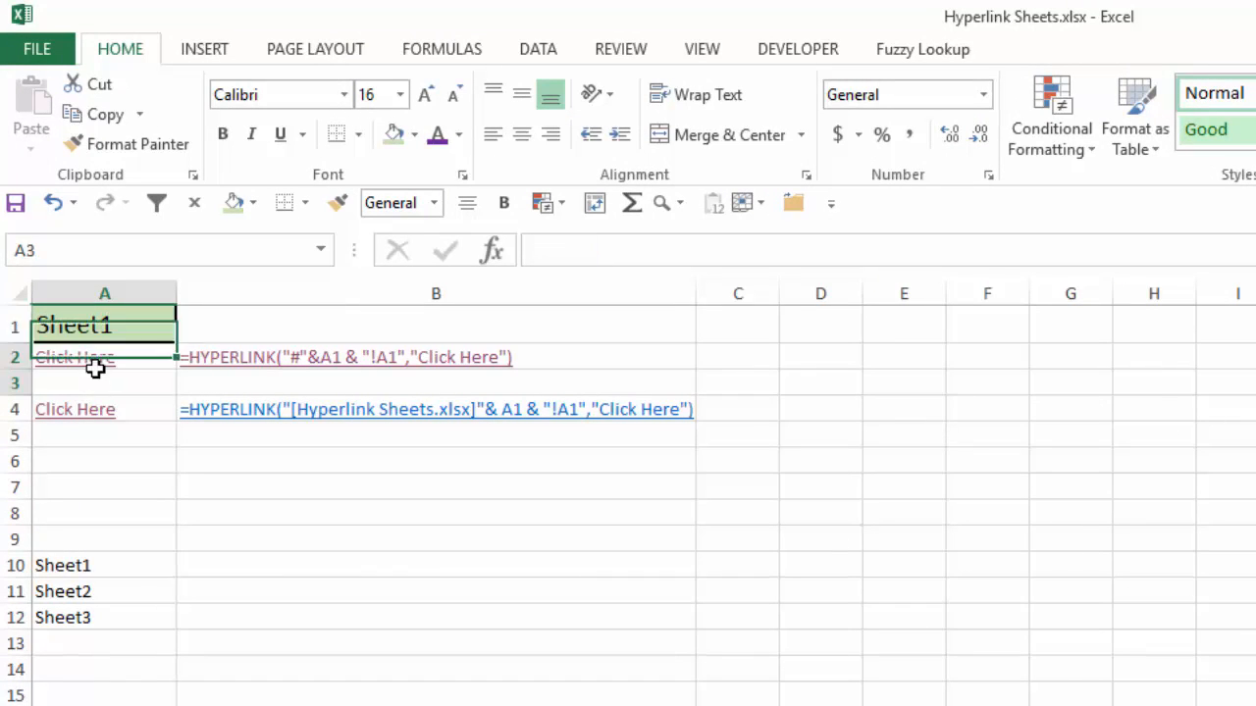
{"action": "left_click", "coordinate": [125, 390]}
{"action": "key", "text": "Up"}
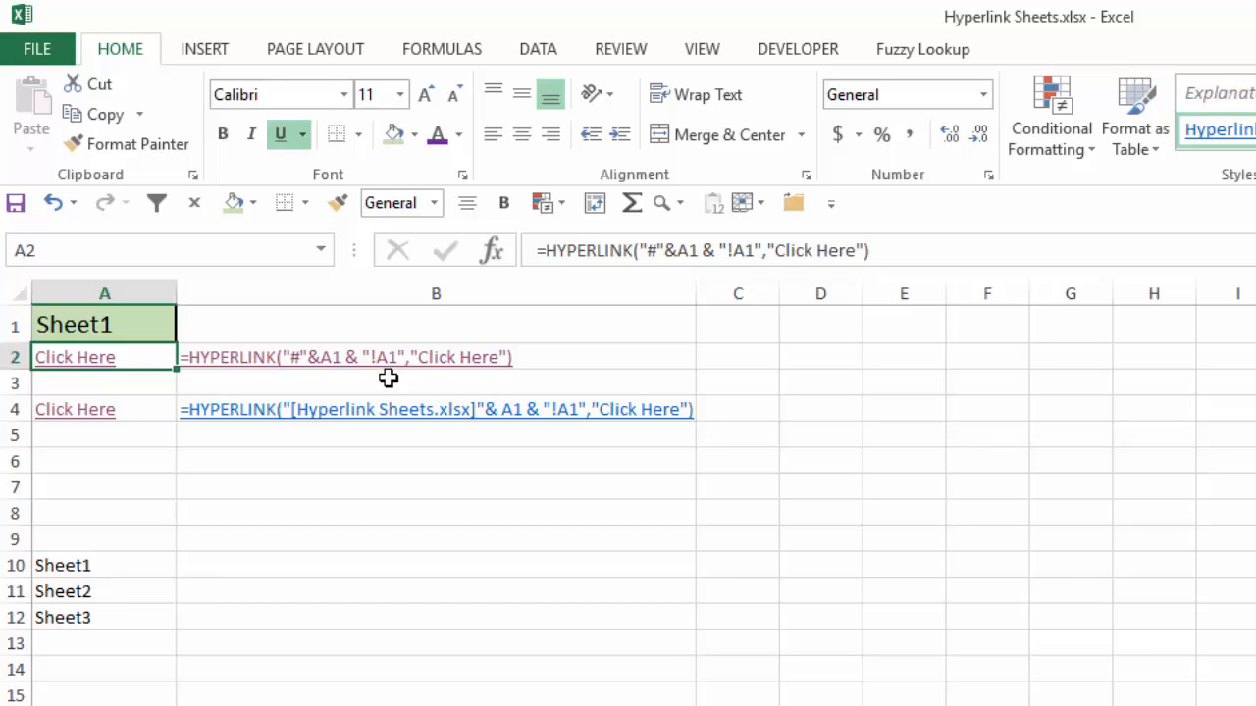
{"action": "left_click", "coordinate": [642, 253]}
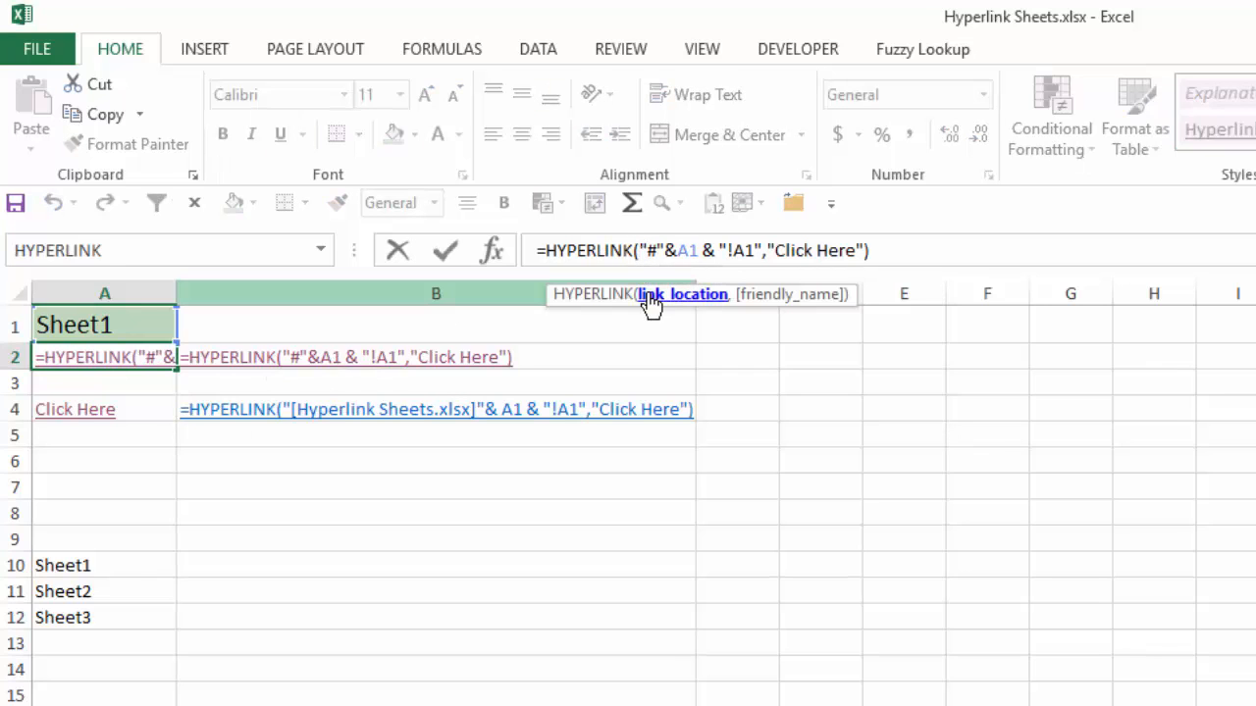
{"action": "left_click", "coordinate": [690, 296]}
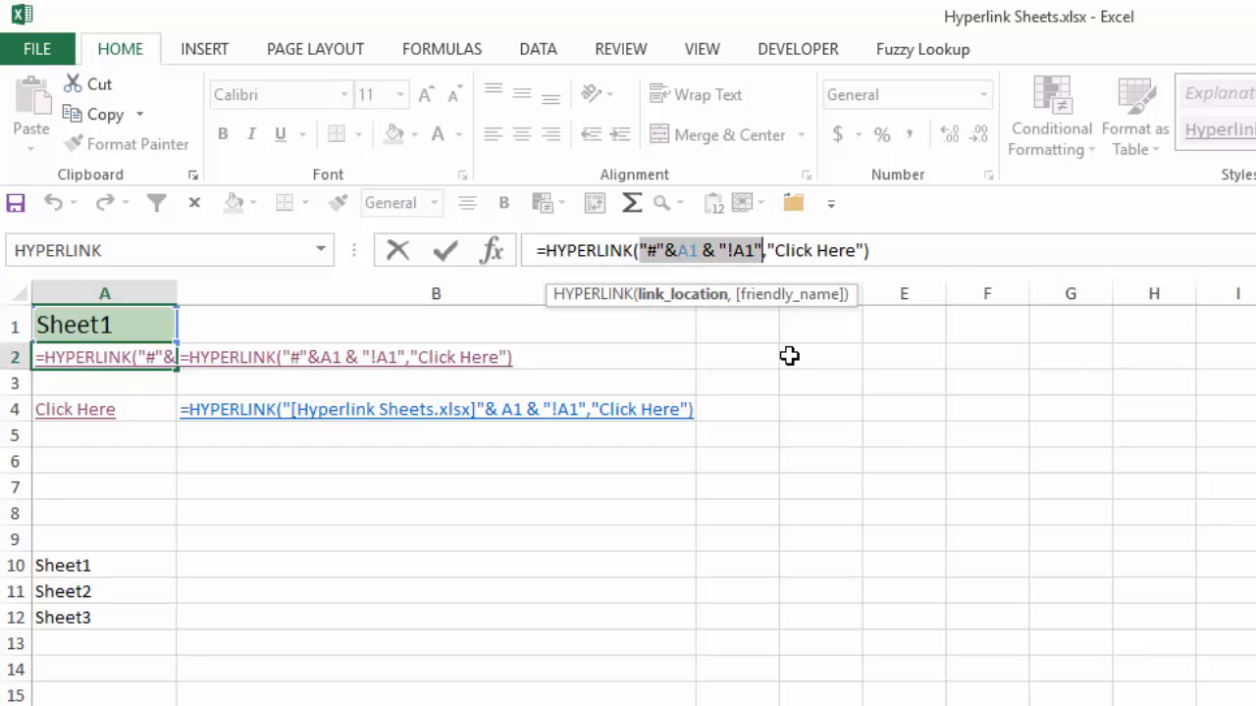
{"action": "key", "text": "F9"}
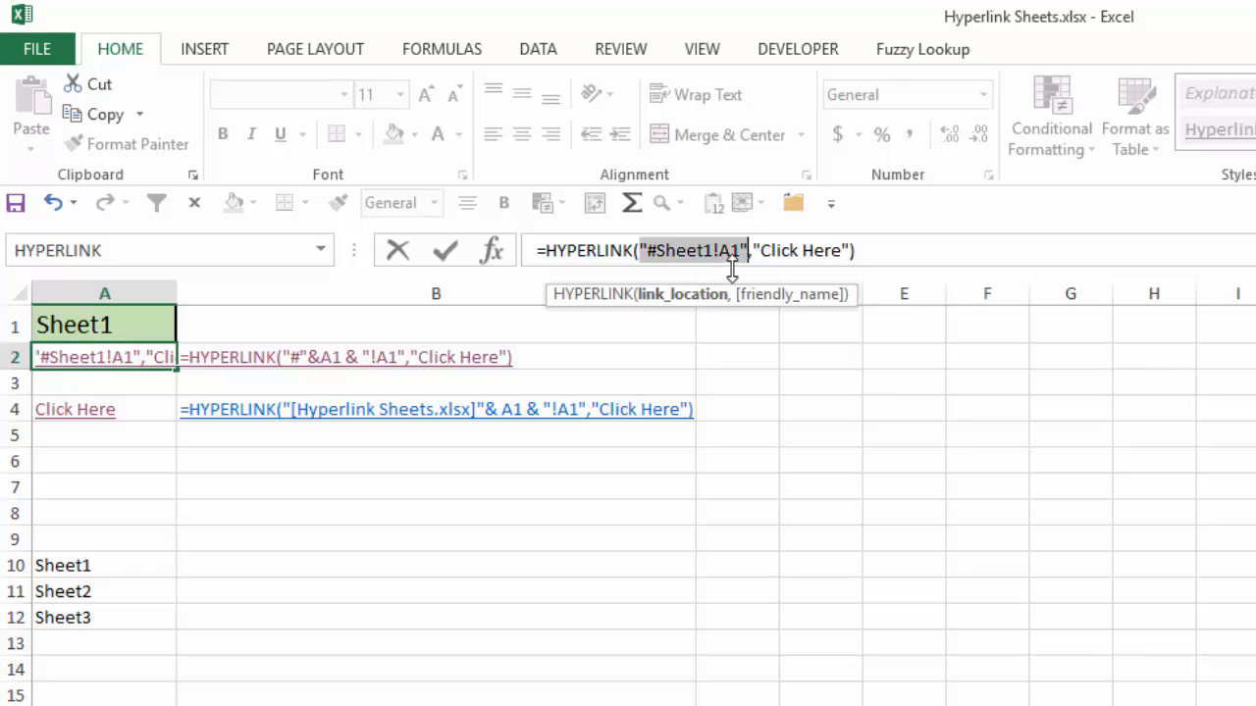
{"action": "key", "text": "Escape"}
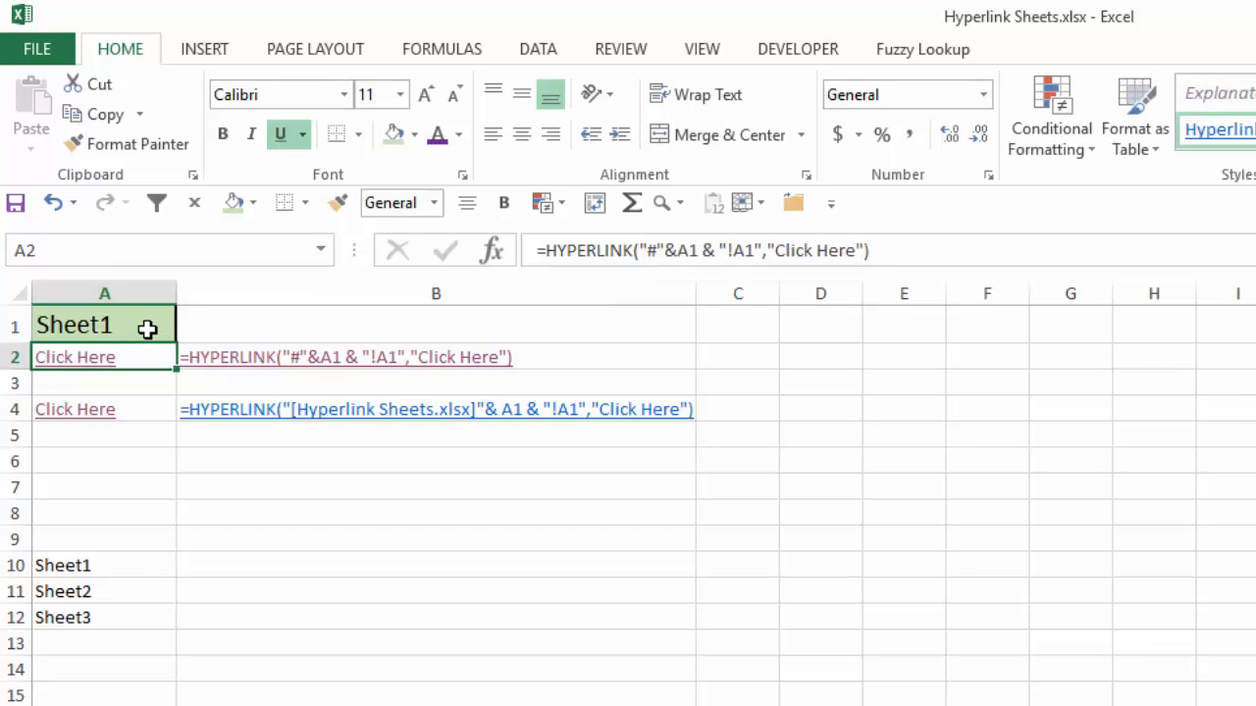
Step: Choose Sheet3 in A1, follow the A2 Click Here link to Sheet3, then return and move to A4
{"action": "left_click", "coordinate": [152, 328]}
{"action": "left_click", "coordinate": [187, 331]}
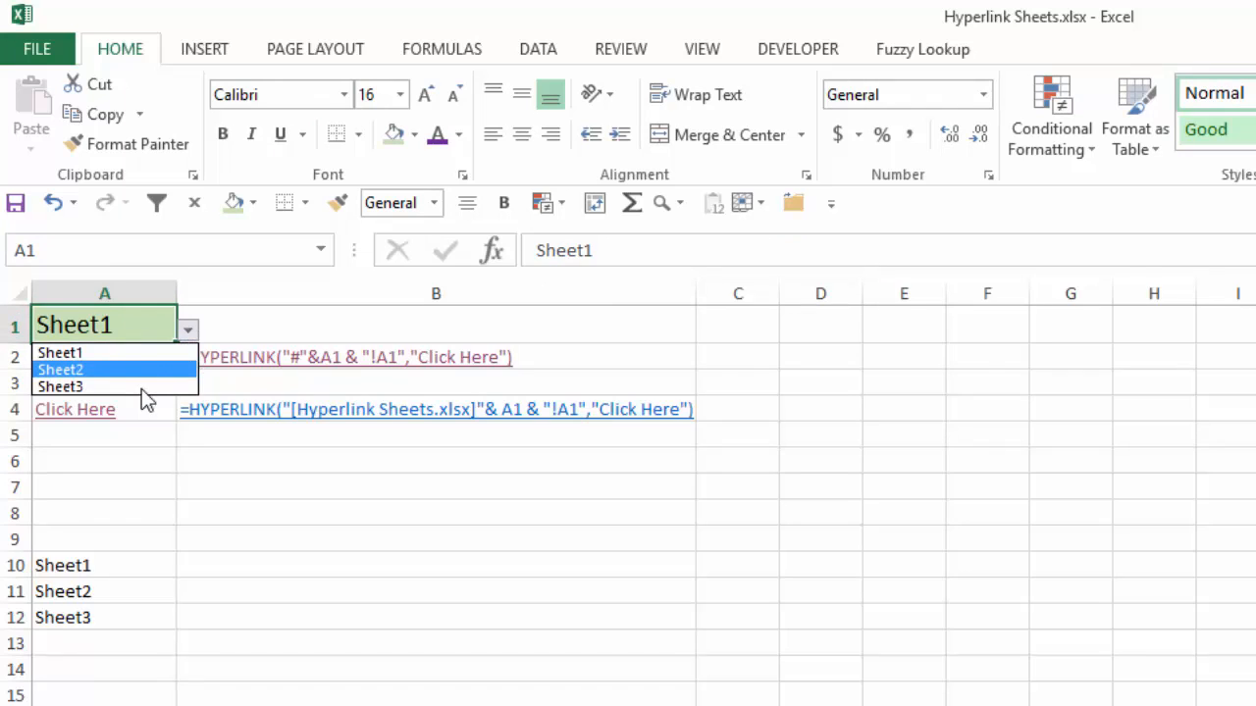
{"action": "left_click", "coordinate": [145, 387]}
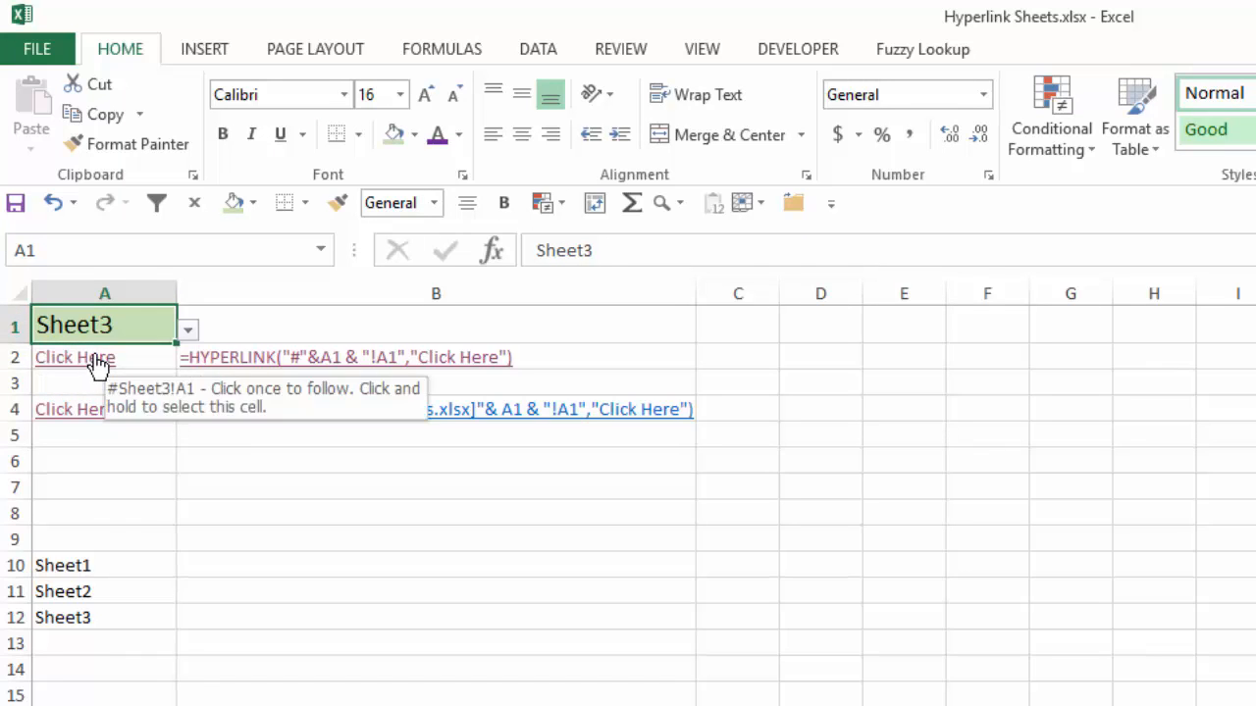
{"action": "left_click", "coordinate": [96, 365]}
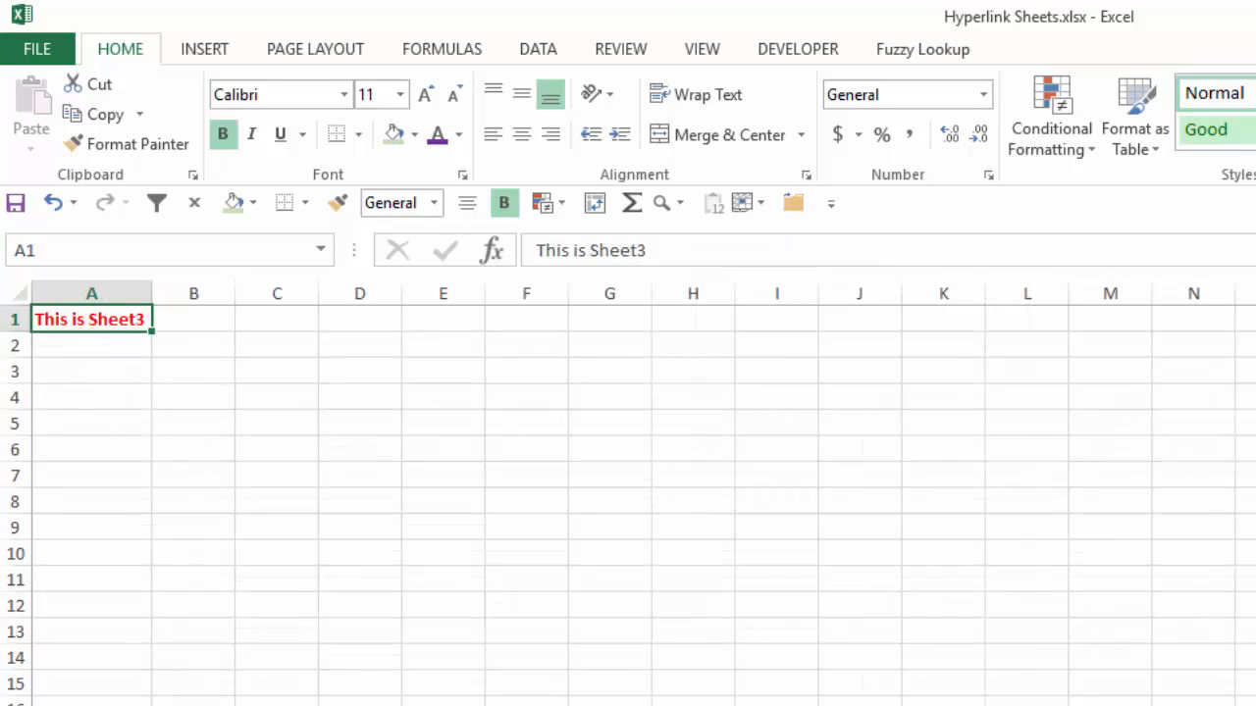
{"action": "key", "text": "ctrl+Page_Up"}
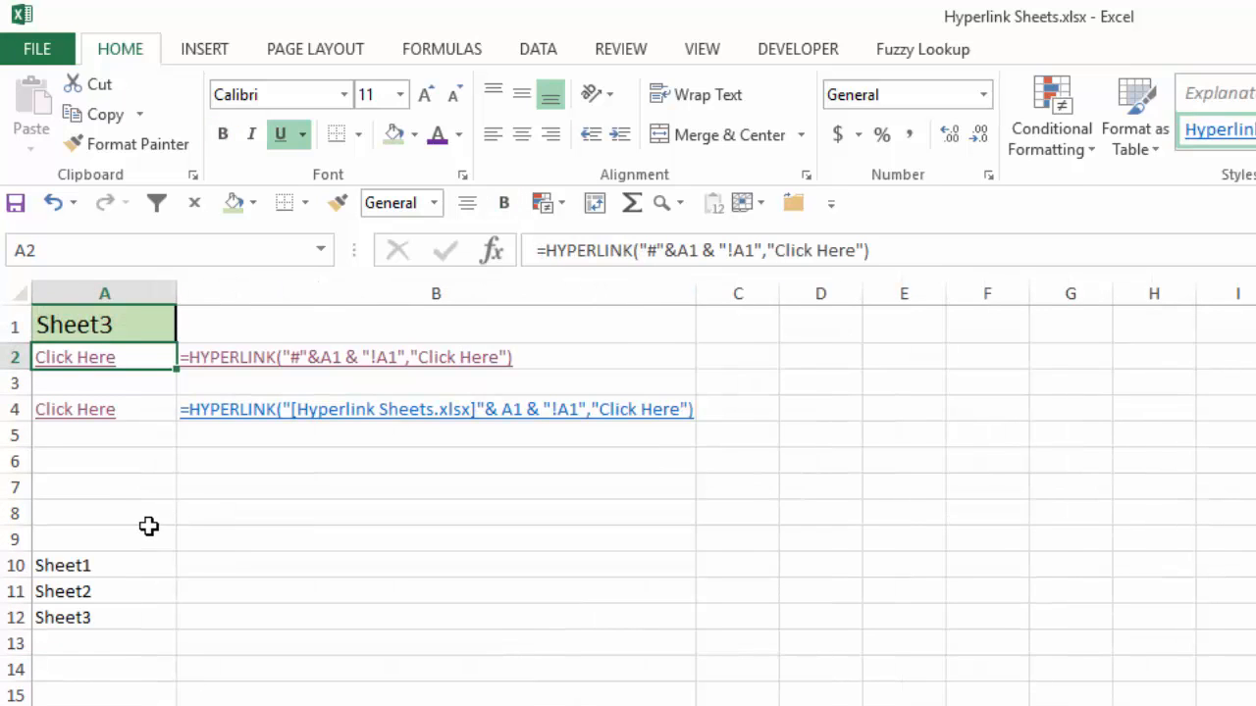
{"action": "key", "text": "Down"}
{"action": "key", "text": "Down"}
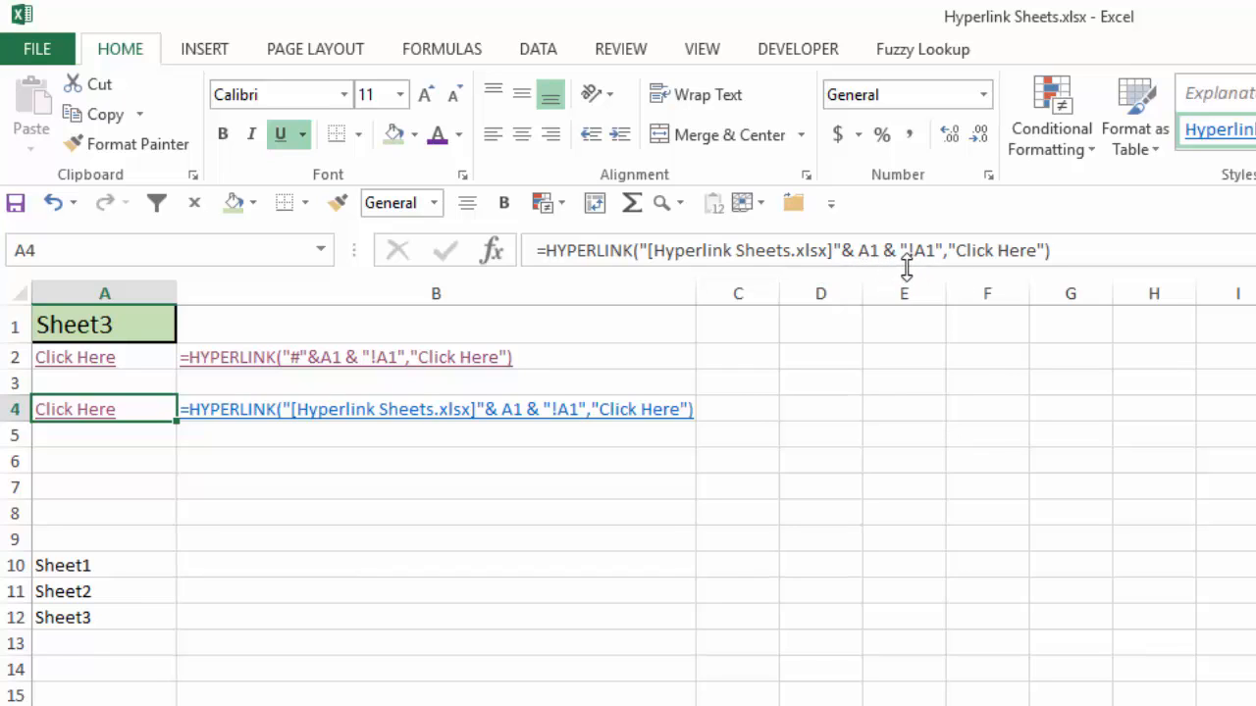
{"action": "left_click", "coordinate": [637, 250]}
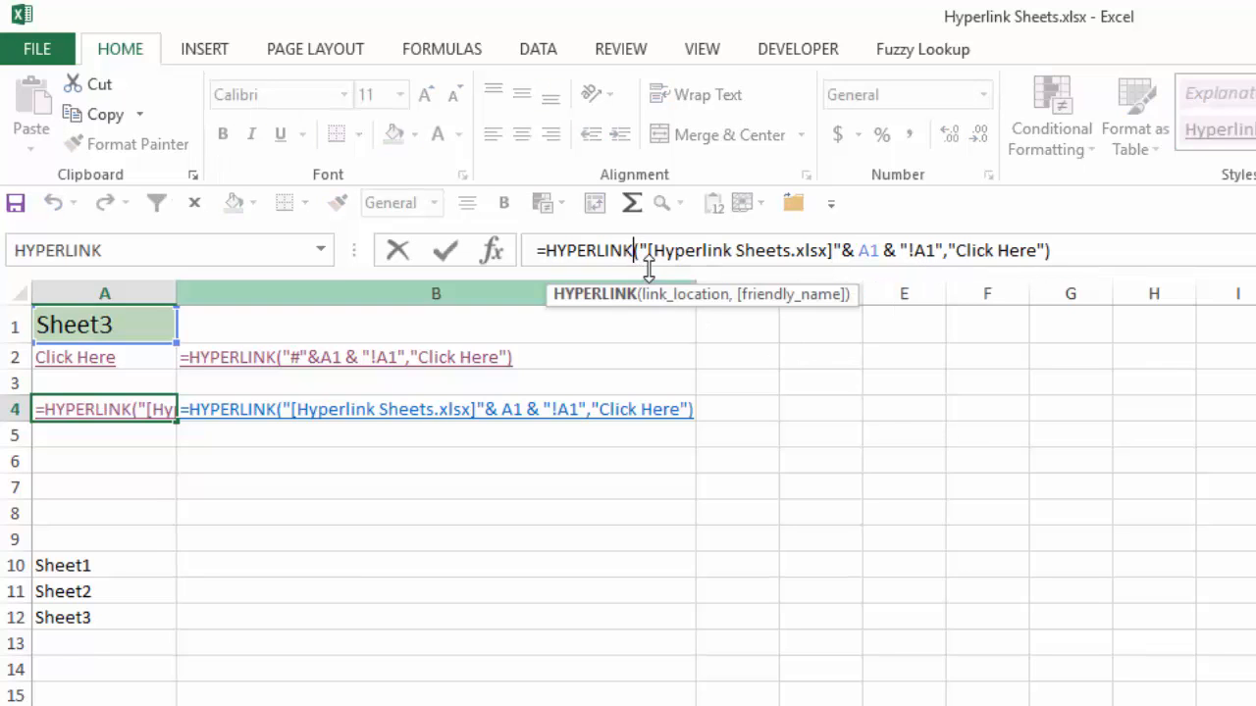
{"action": "left_click", "coordinate": [694, 297]}
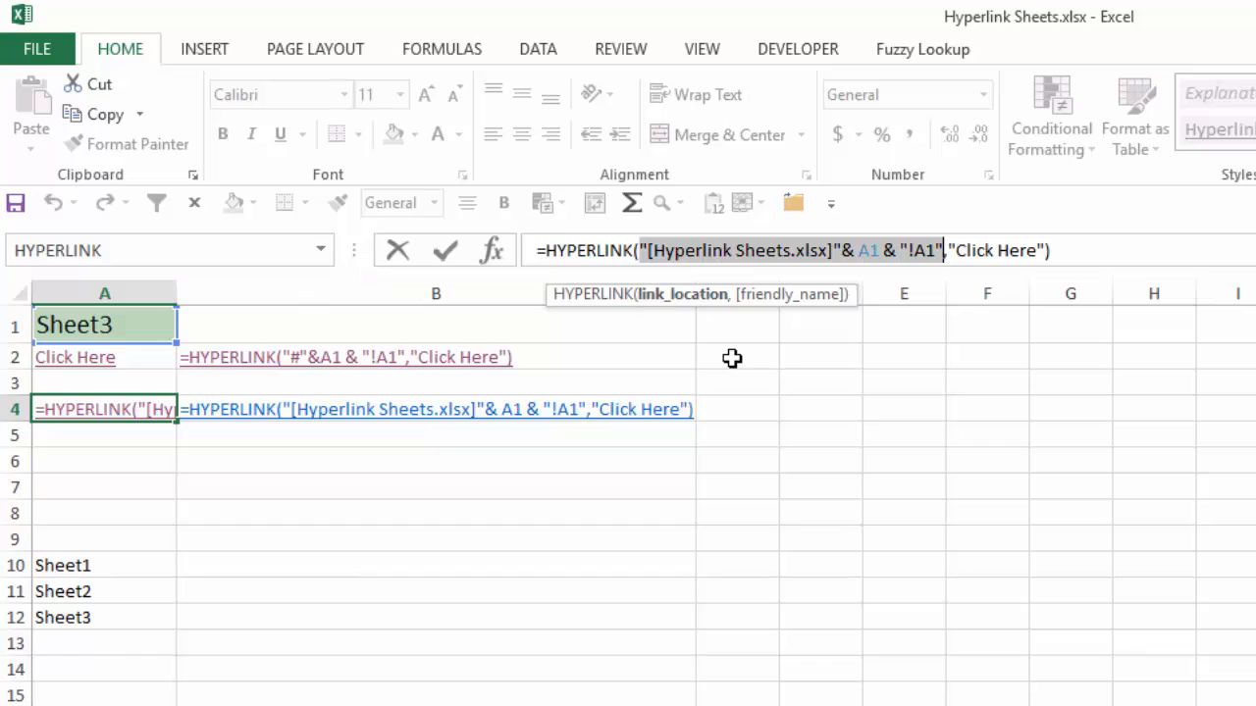
{"action": "key", "text": "F9"}
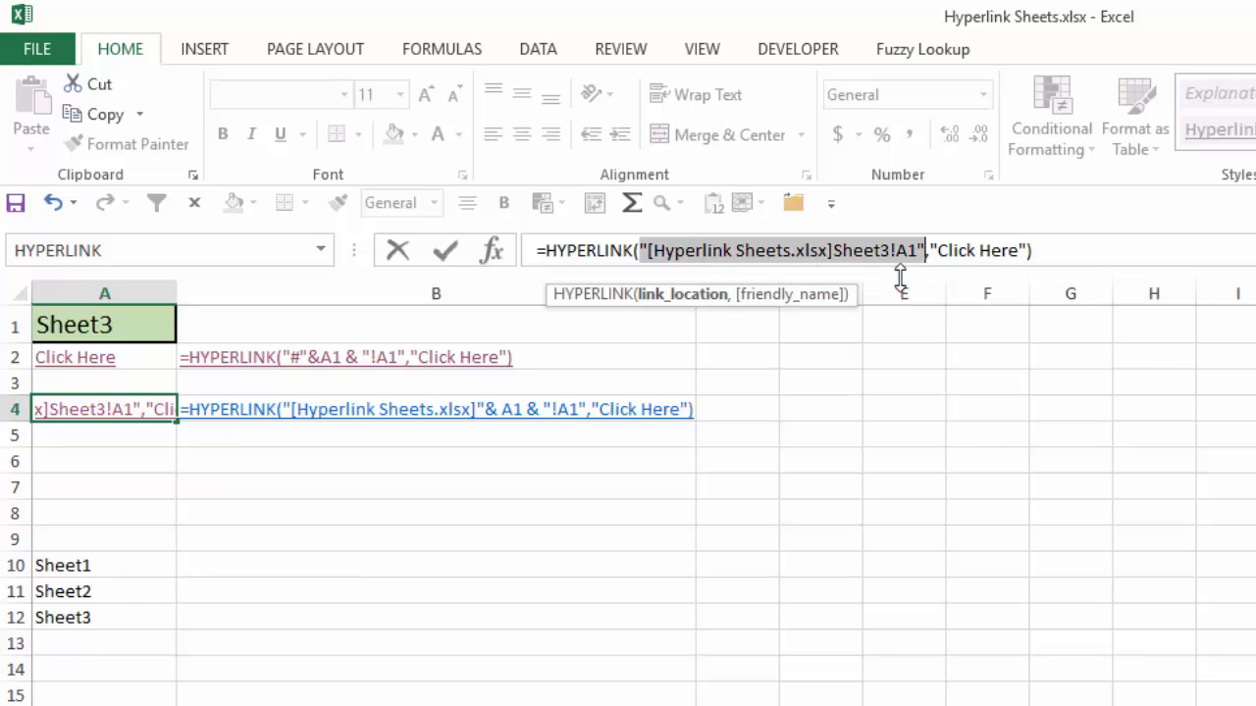
{"action": "key", "text": "Escape"}
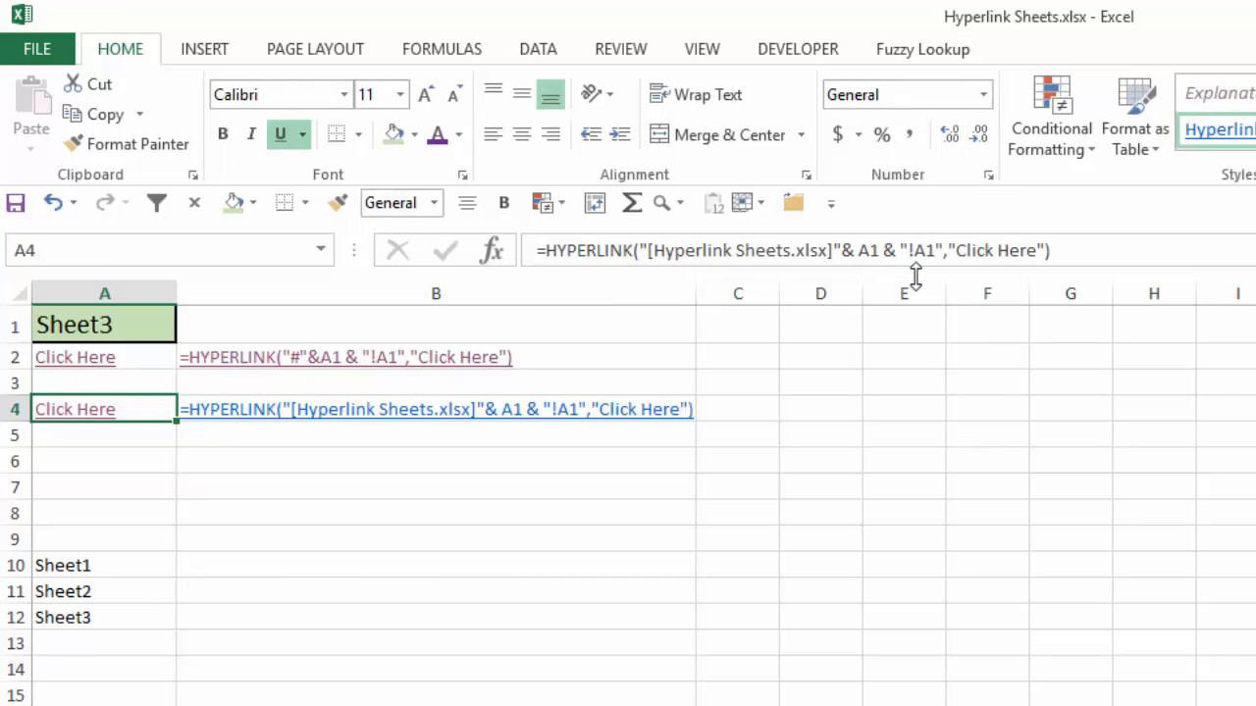
{"action": "left_click", "coordinate": [100, 412]}
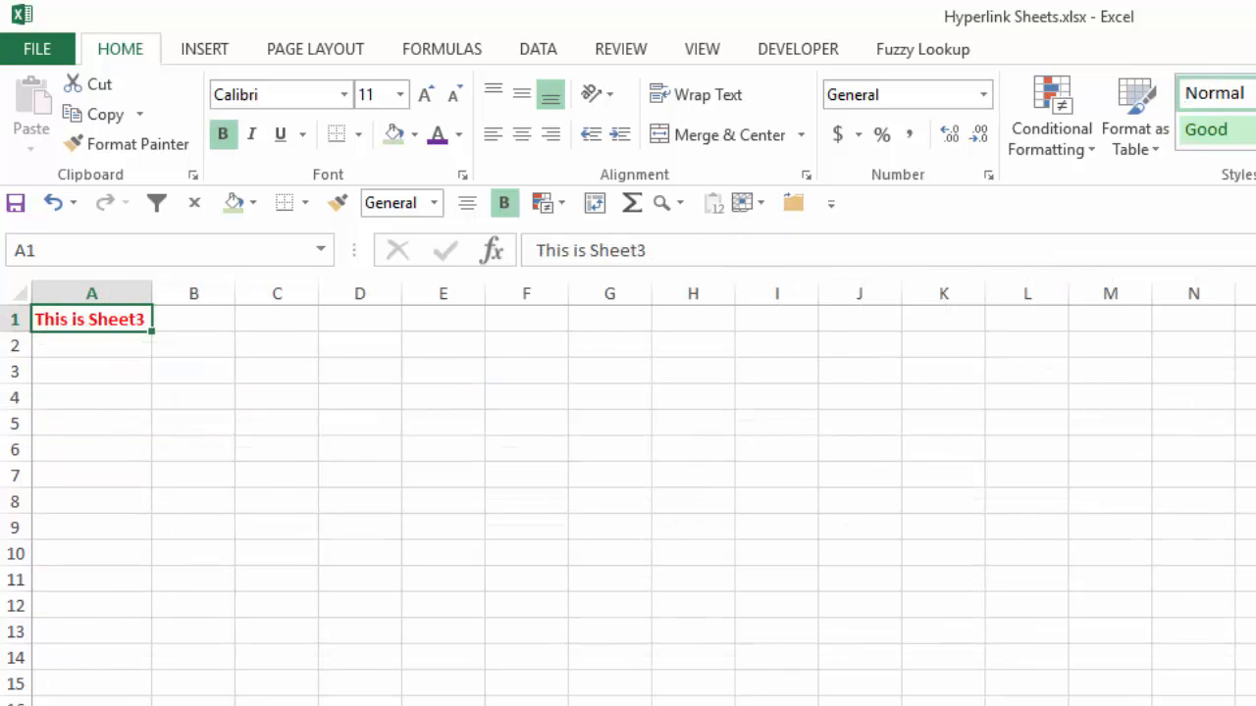
{"action": "key", "text": "ctrl+Page_Up"}
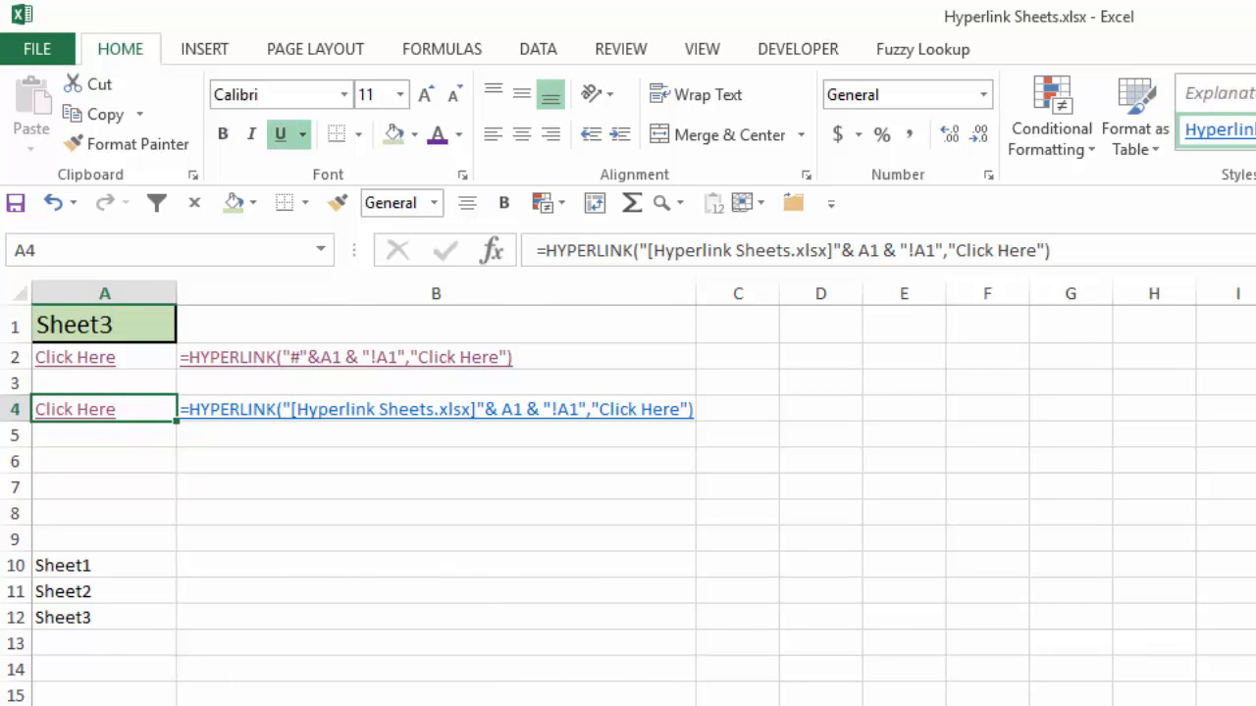